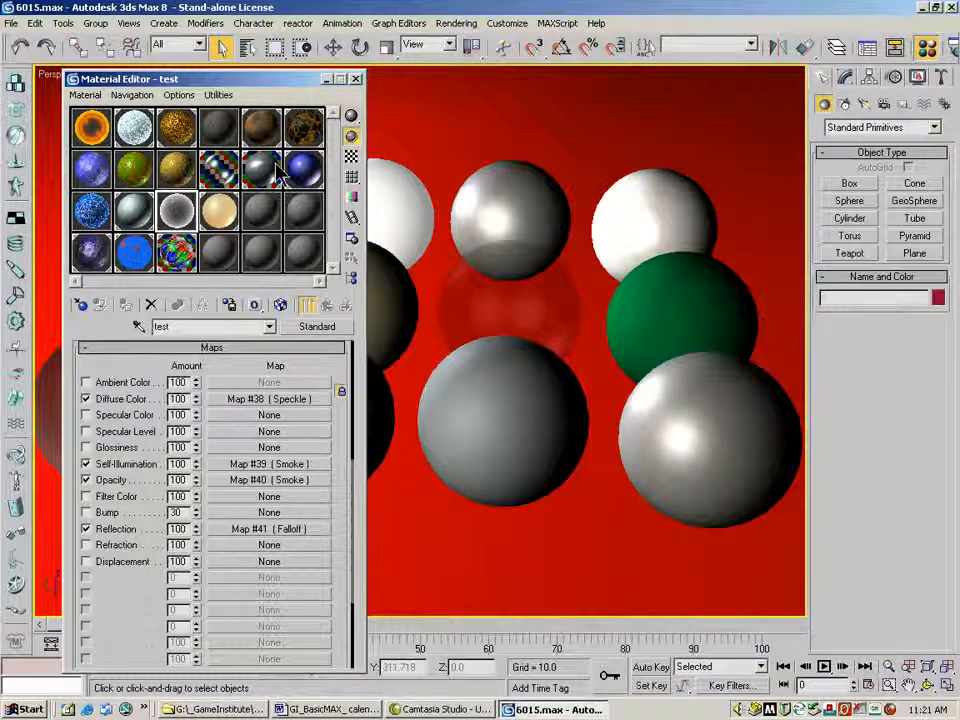
Examine the Material Editor options, including the 3X2, 5X3 and 6X4 sample slot layouts, and close them without changes.
{"action": "left_click", "coordinate": [179, 95]}
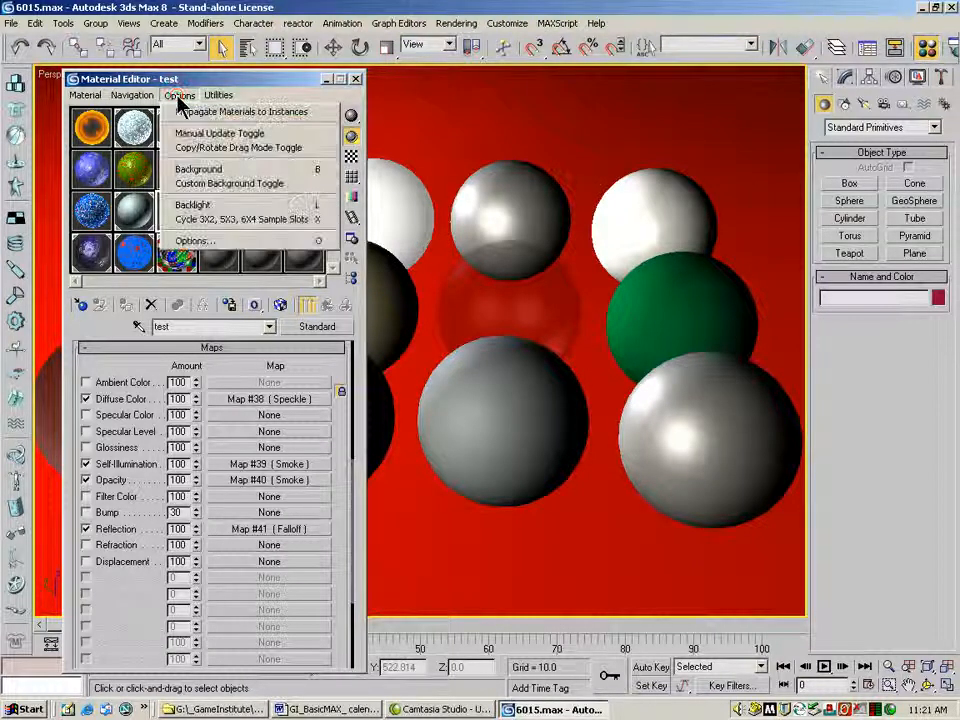
{"action": "left_click", "coordinate": [209, 243]}
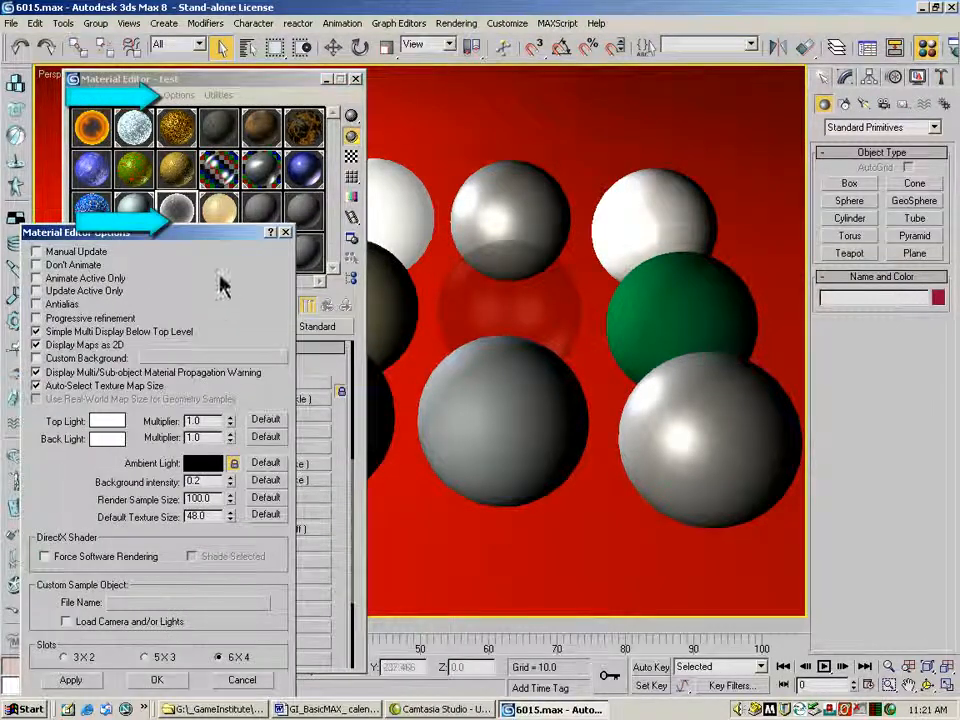
{"action": "left_click_drag", "start_coordinate": [202, 232], "coordinate": [200, 100]}
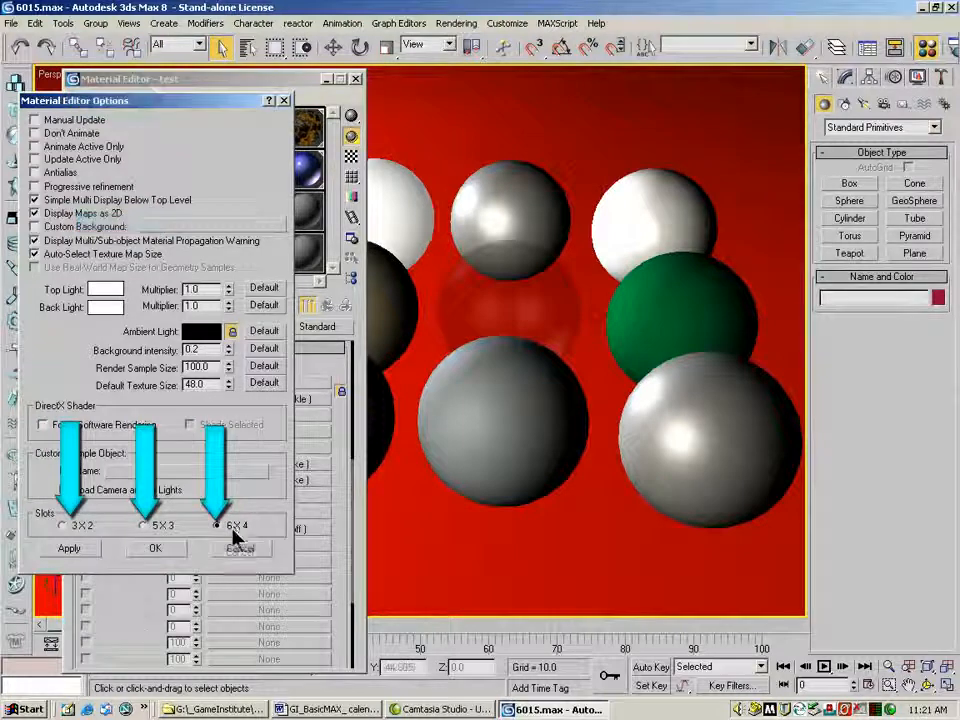
{"action": "left_click_drag", "start_coordinate": [160, 100], "coordinate": [174, 202]}
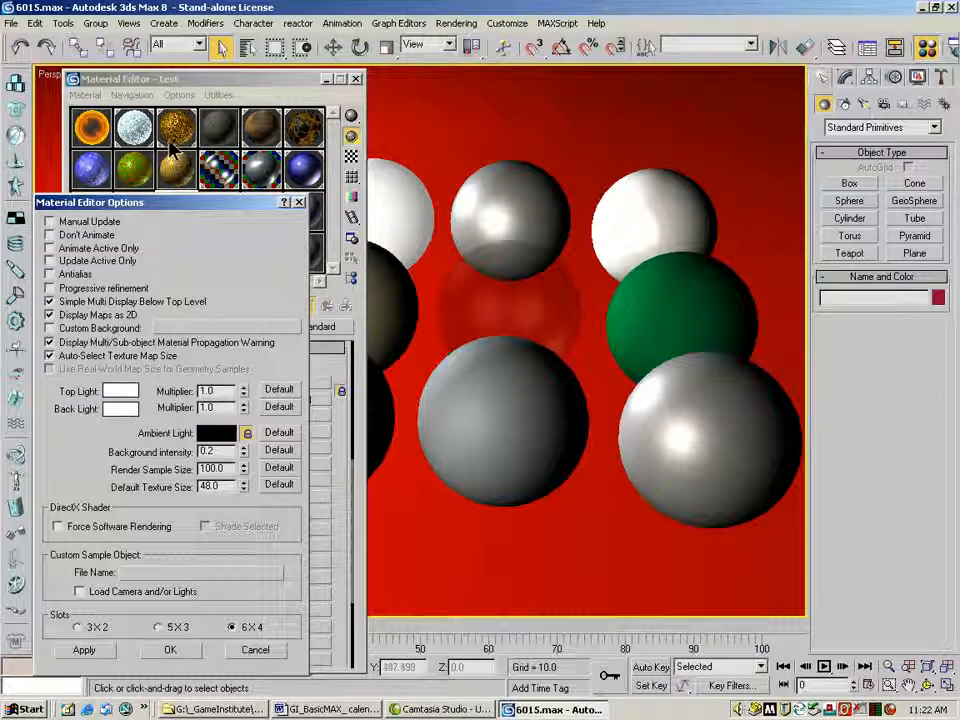
{"action": "left_click", "coordinate": [299, 203]}
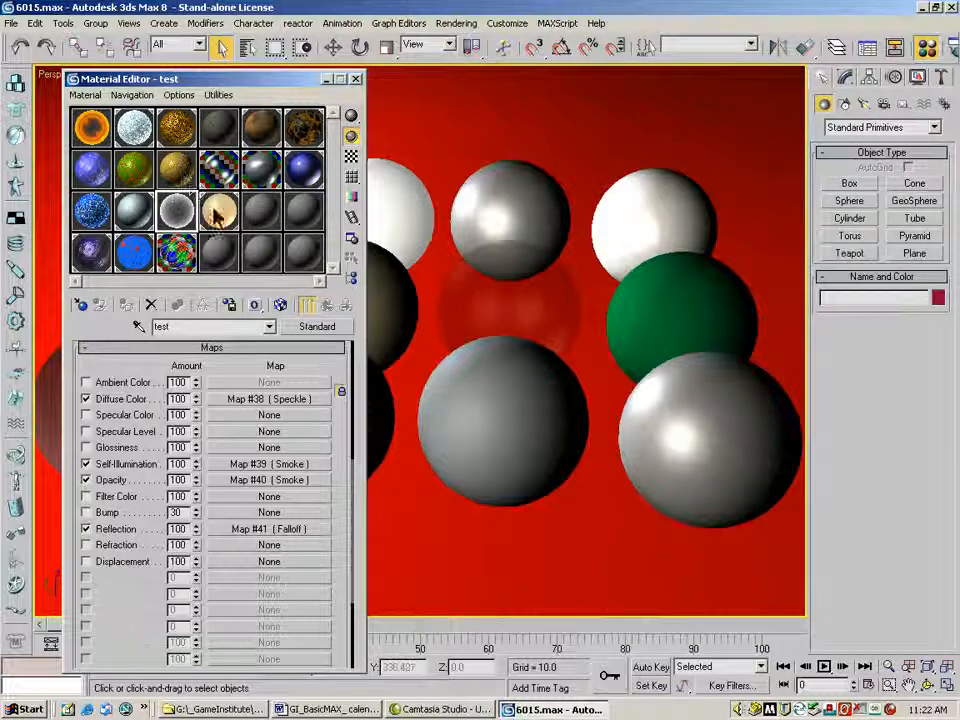
Magnify the test material's sample in its own window, placed over the viewport and enlarged.
{"action": "right_click", "coordinate": [176, 206]}
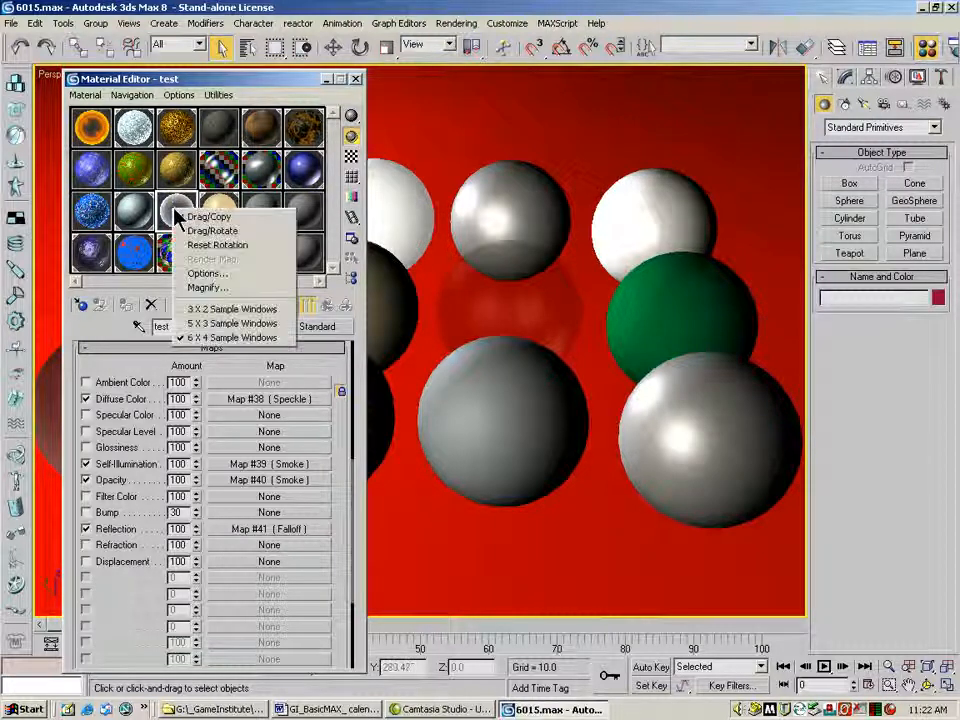
{"action": "left_click", "coordinate": [220, 289]}
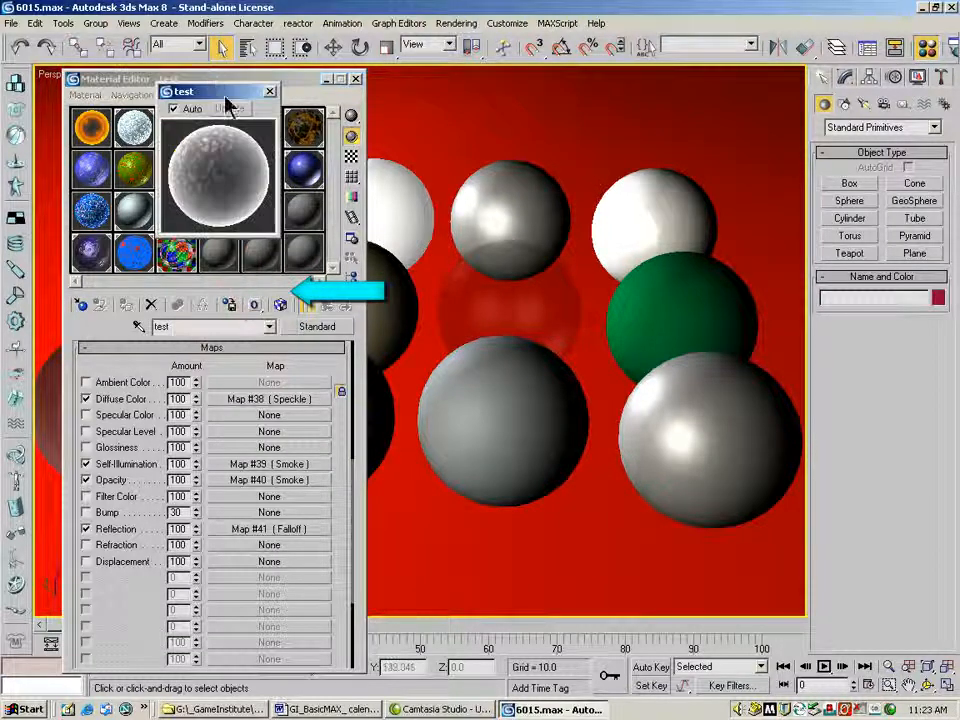
{"action": "left_click_drag", "start_coordinate": [219, 93], "coordinate": [534, 142]}
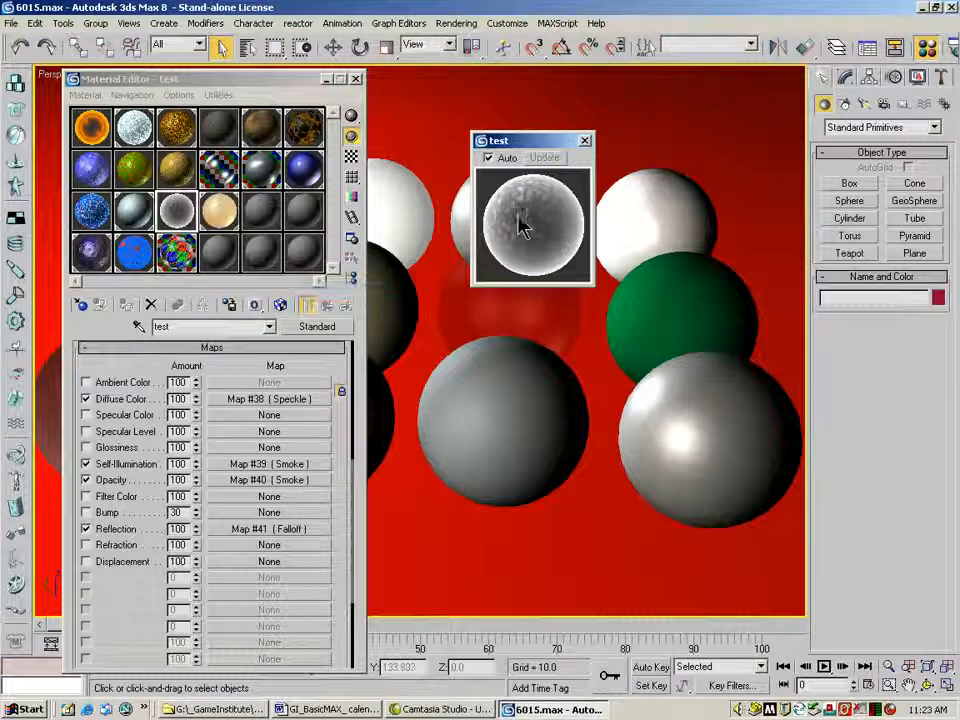
{"action": "left_click_drag", "start_coordinate": [594, 133], "coordinate": [662, 64]}
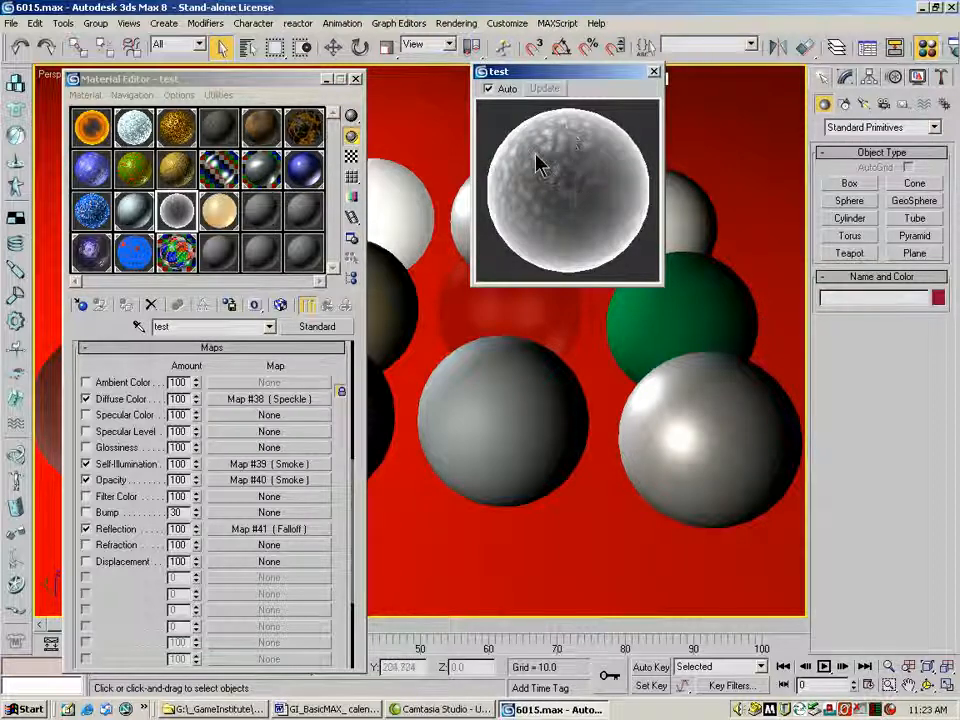
Rotate the magnified test sample sphere in Drag/Rotate mode to inspect it, and close the magnified view.
{"action": "right_click", "coordinate": [561, 187]}
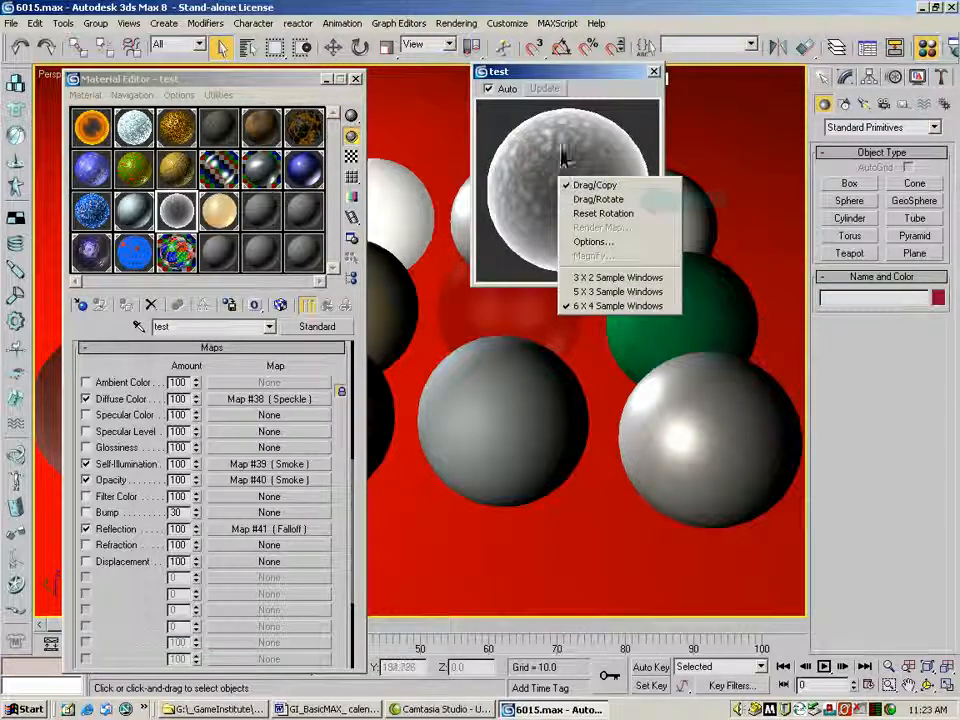
{"action": "left_click", "coordinate": [590, 201]}
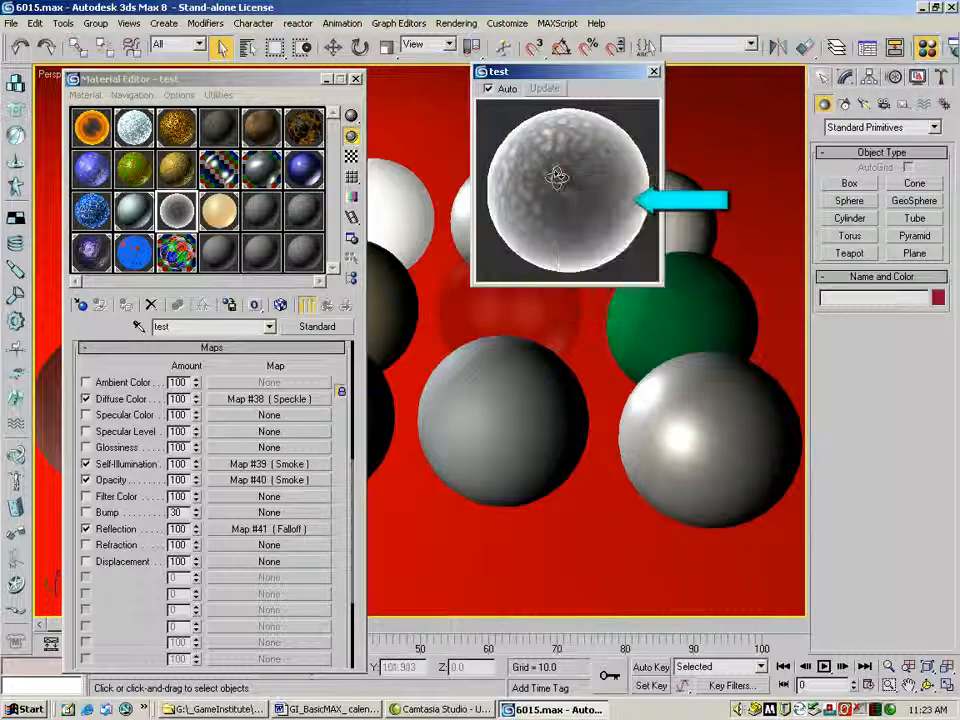
{"action": "left_click_drag", "start_coordinate": [563, 182], "coordinate": [596, 184]}
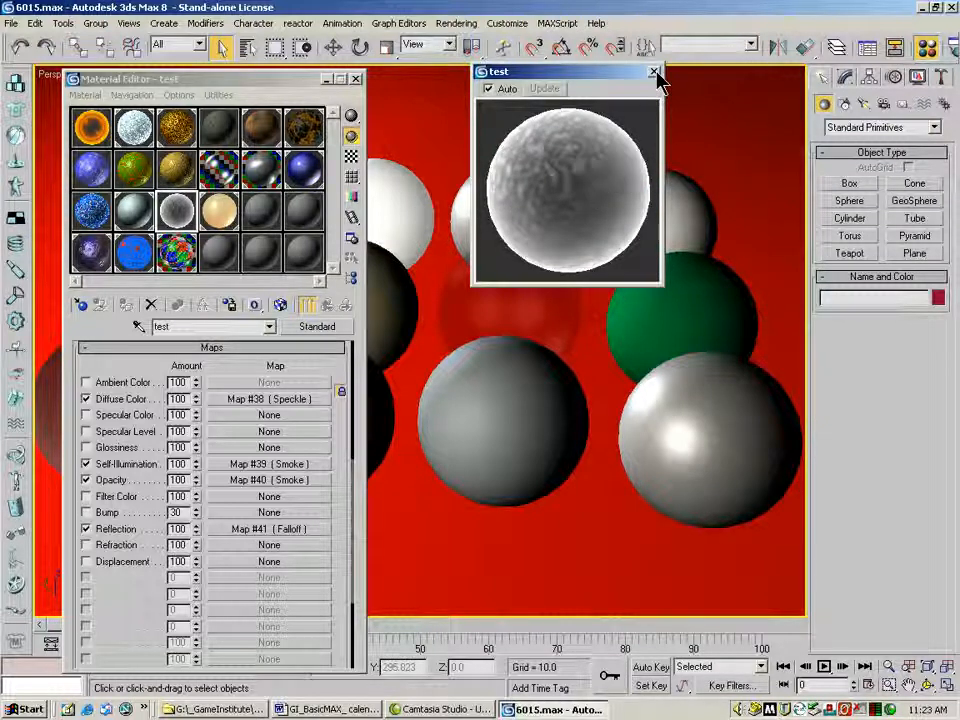
{"action": "left_click", "coordinate": [653, 72]}
Set the sample slots' mouse behaviour back to Drag/Copy.
{"action": "right_click", "coordinate": [181, 212]}
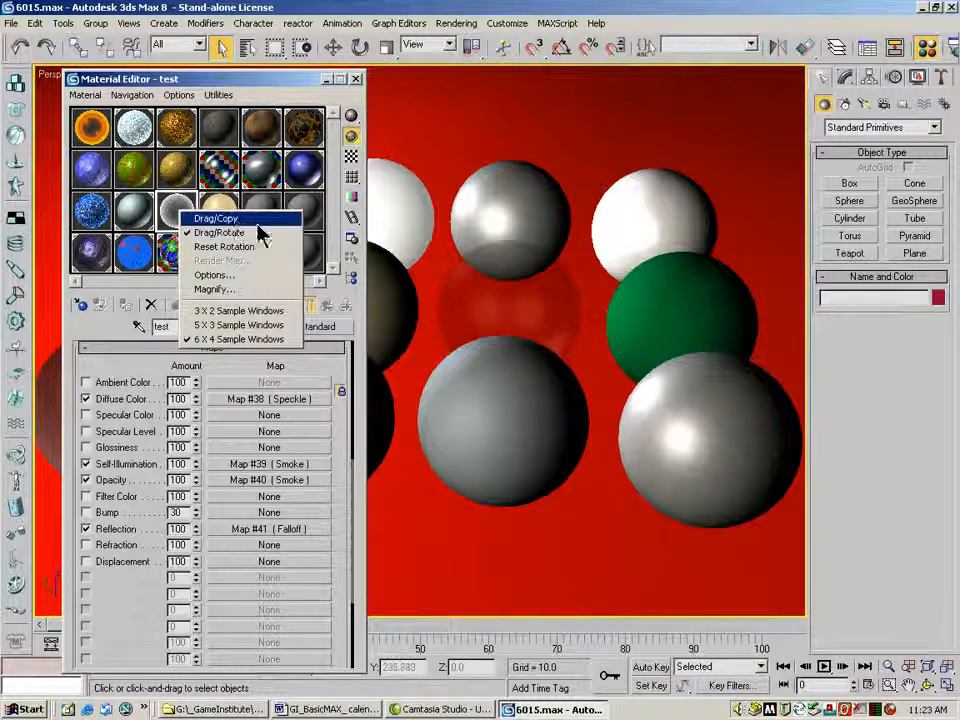
{"action": "left_click", "coordinate": [220, 219]}
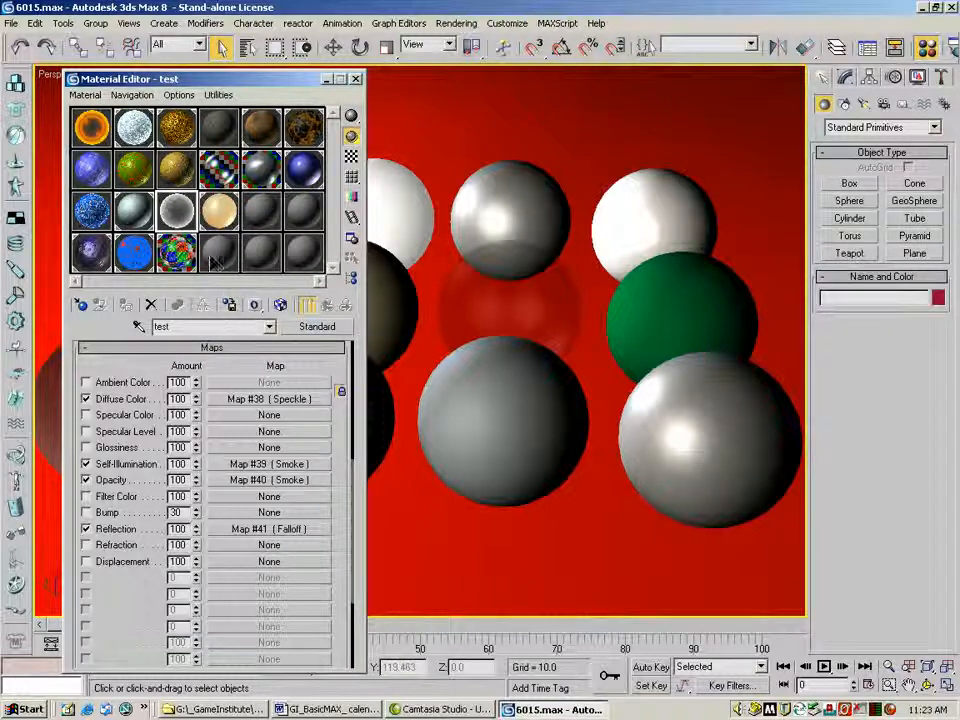
{"action": "right_click", "coordinate": [176, 208]}
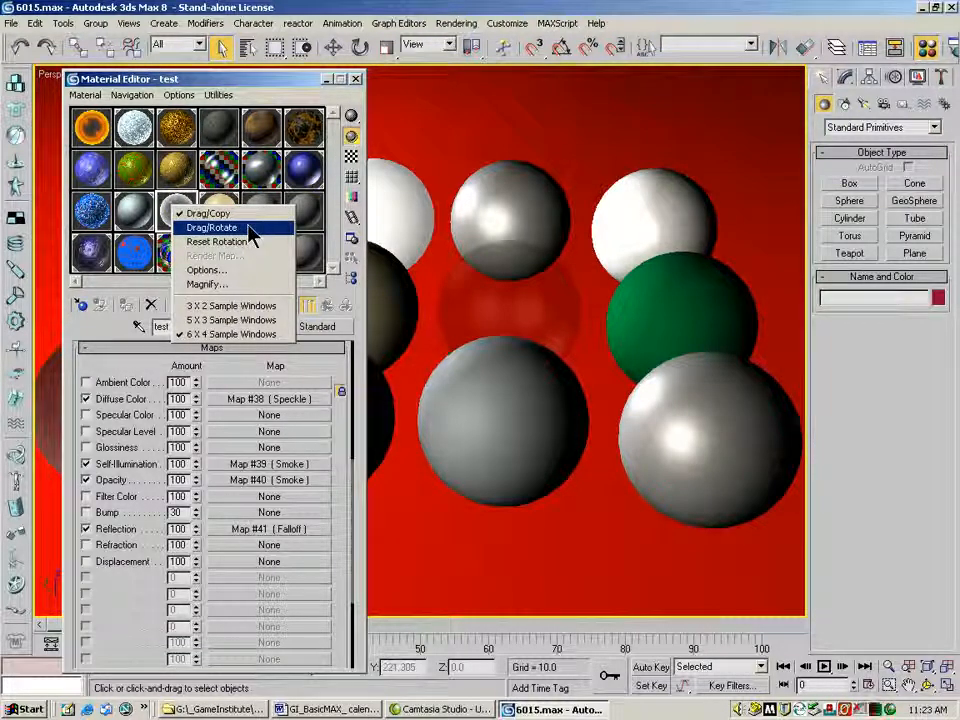
{"action": "left_click", "coordinate": [183, 87]}
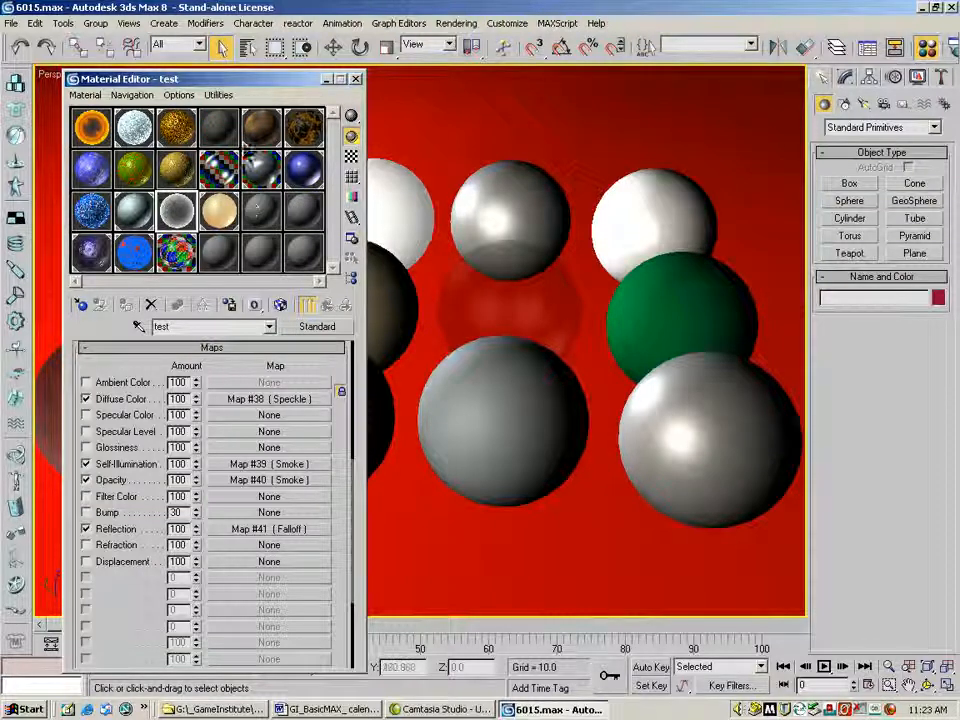
{"action": "left_click", "coordinate": [219, 95]}
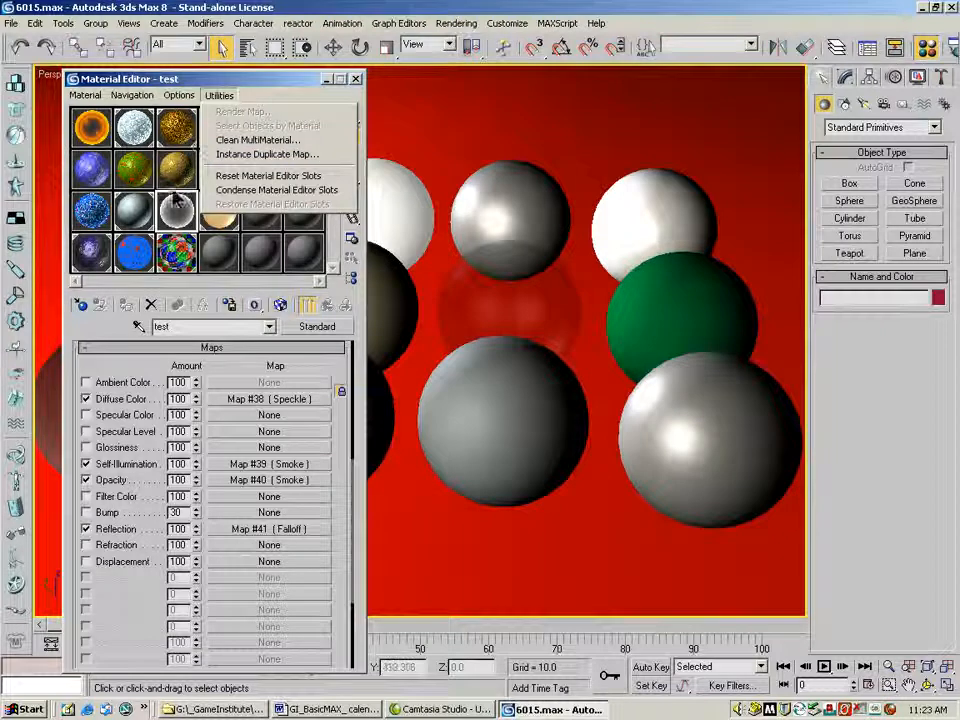
{"action": "left_click", "coordinate": [312, 190]}
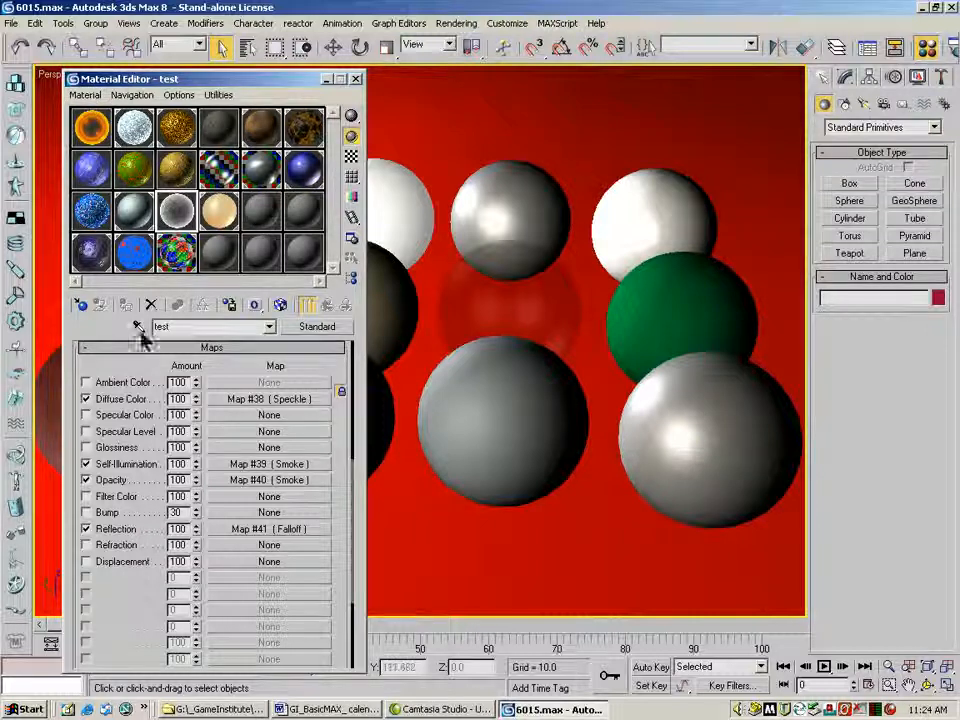
Use Get Material to open the Material/Map Browser and browse from the material library.
{"action": "left_click", "coordinate": [79, 305]}
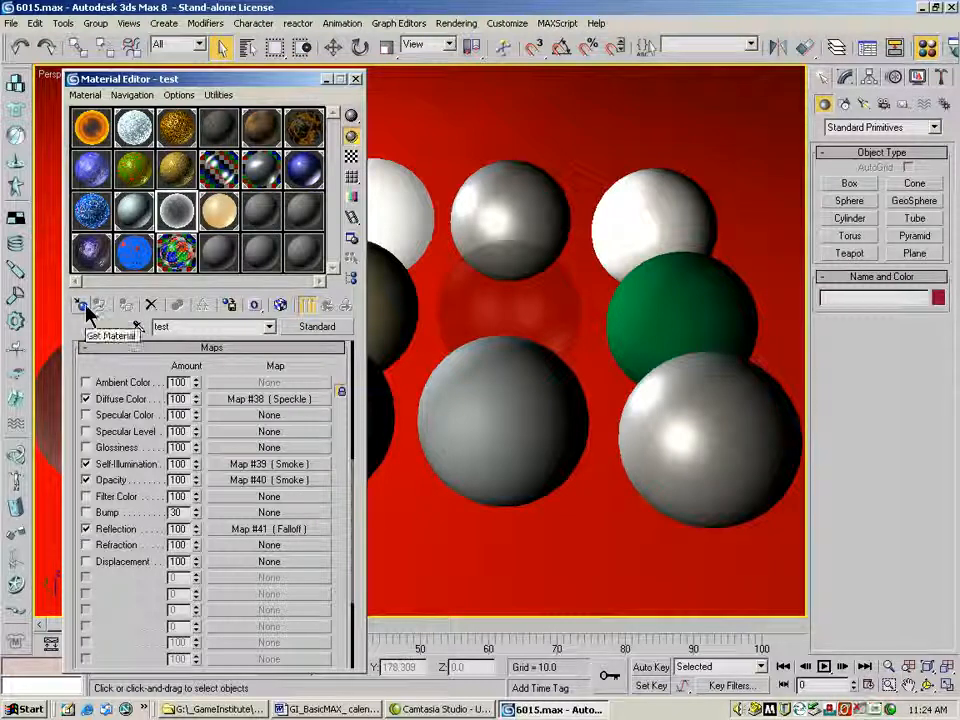
{"action": "left_click", "coordinate": [84, 305]}
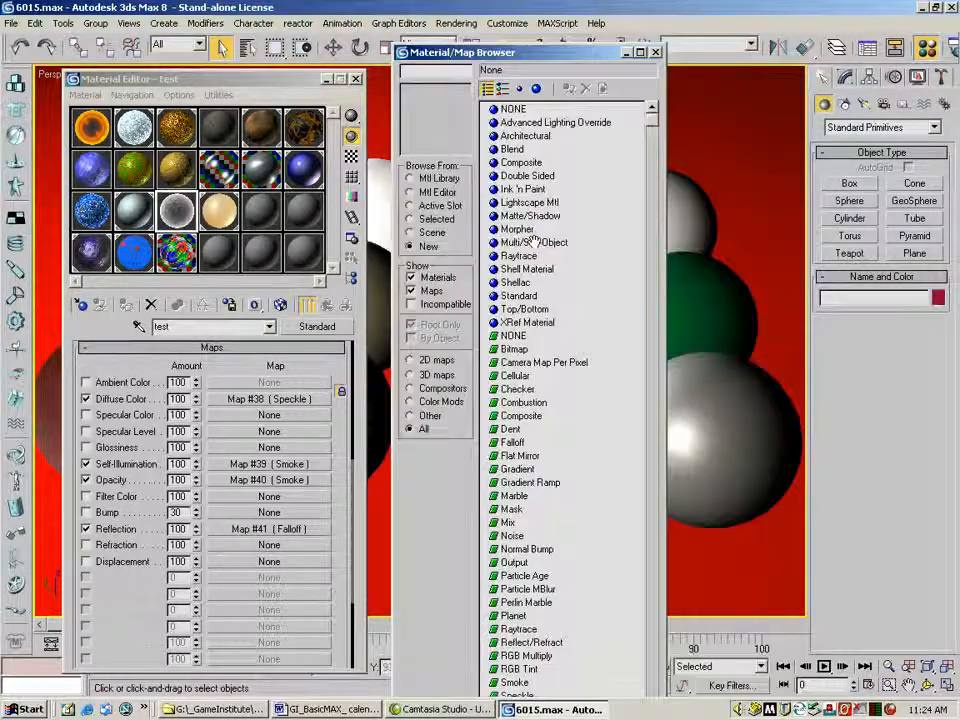
{"action": "left_click_drag", "start_coordinate": [600, 63], "coordinate": [456, 52]}
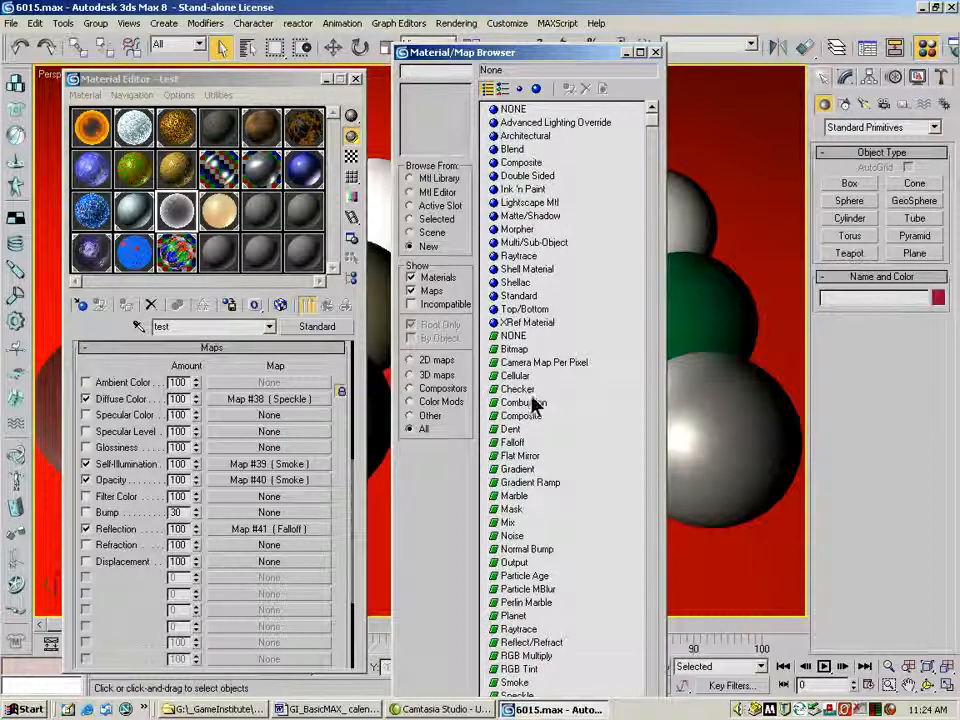
{"action": "left_click", "coordinate": [411, 179]}
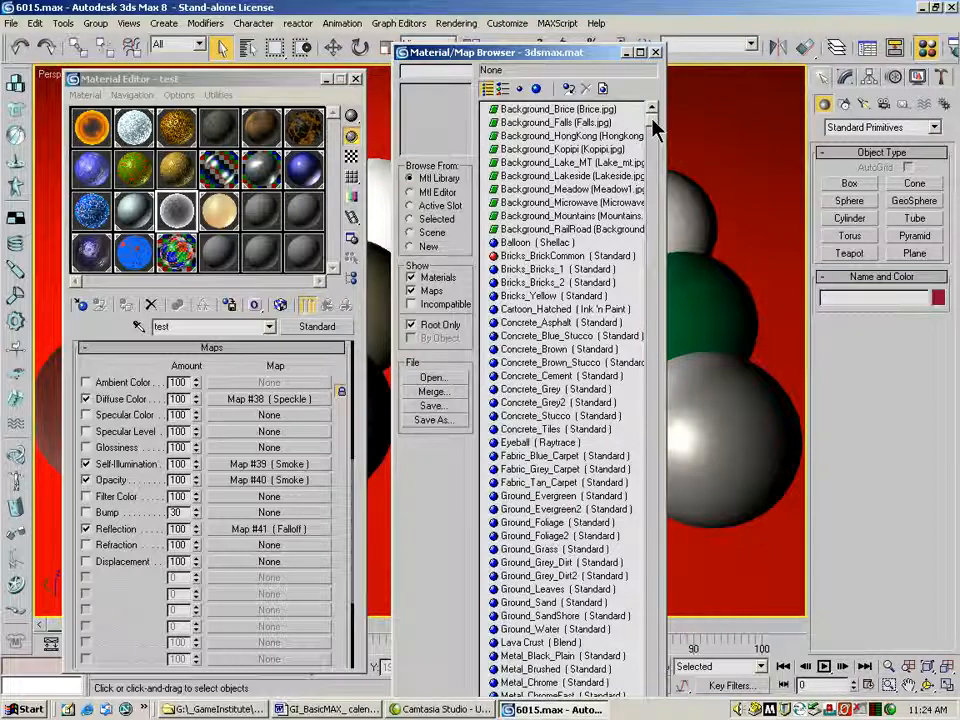
Preview library ground and metal materials such as Ground_Sand, Metal_Galvanized, Metal_Rust and Metal_Plate02.
{"action": "scroll", "coordinate": [655, 125], "scroll_direction": "down", "scroll_amount": 4}
{"action": "left_click_drag", "start_coordinate": [652, 232], "coordinate": [660, 120]}
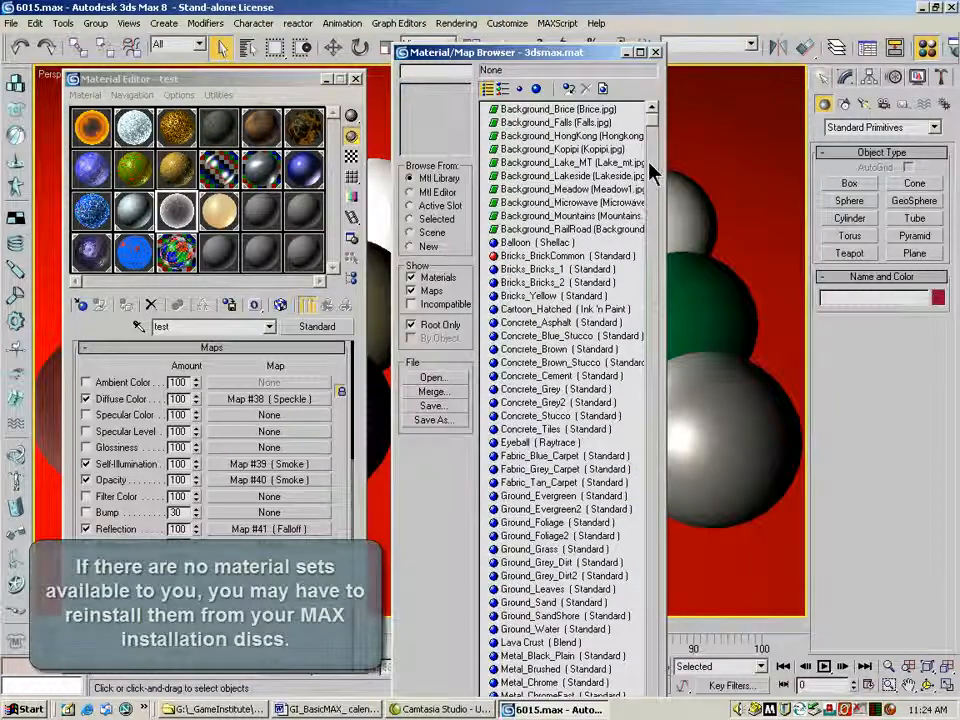
{"action": "left_click_drag", "start_coordinate": [654, 128], "coordinate": [680, 278]}
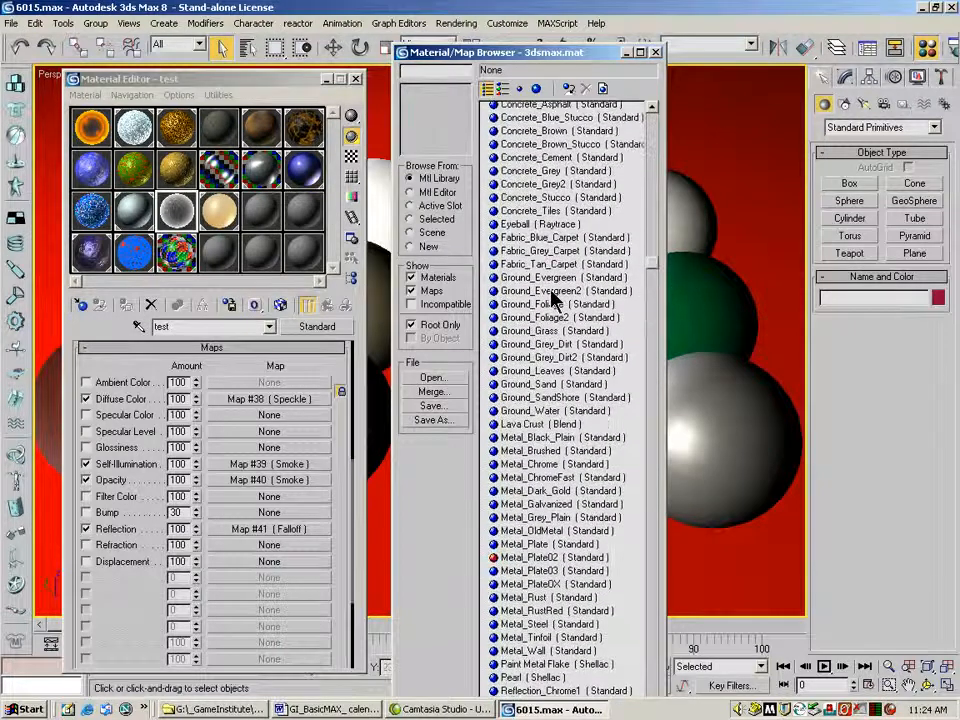
{"action": "left_click", "coordinate": [555, 290]}
{"action": "left_click", "coordinate": [564, 386]}
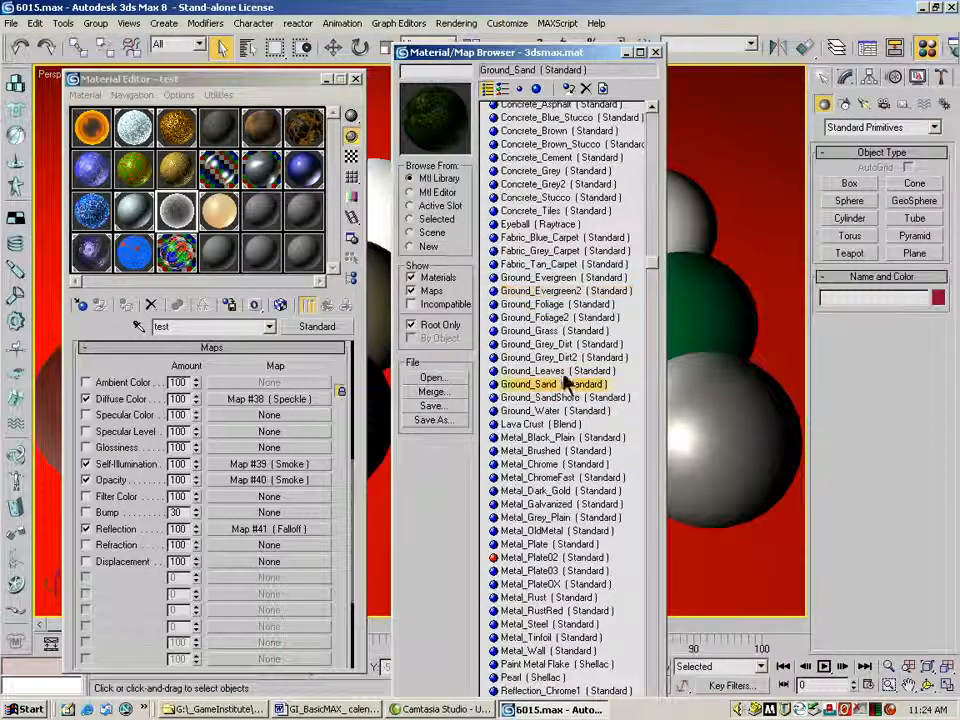
{"action": "left_click", "coordinate": [548, 505]}
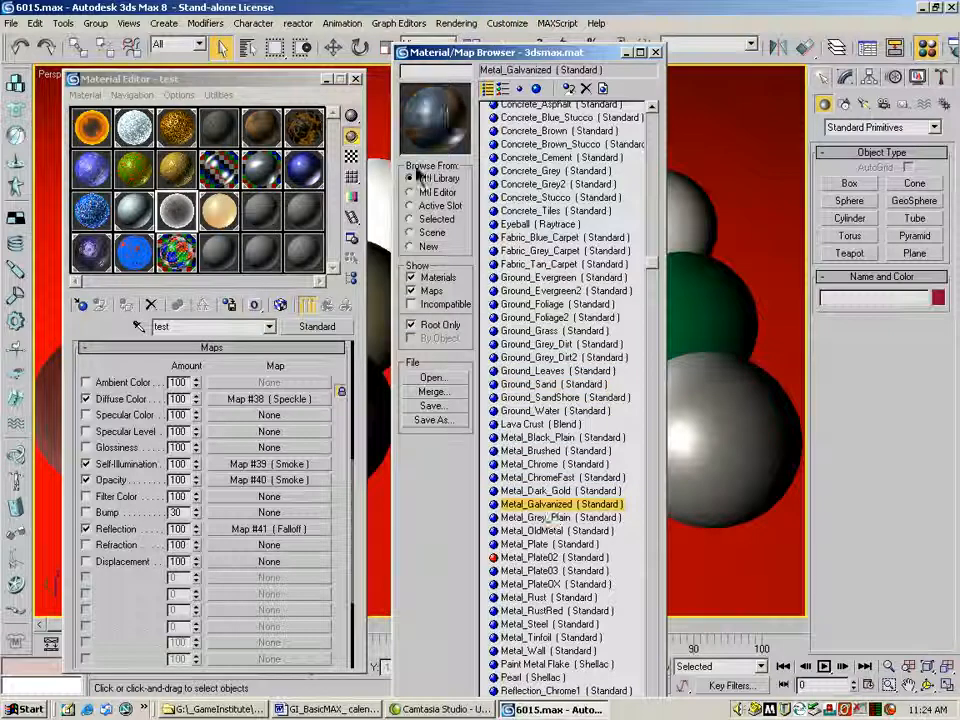
{"action": "left_click", "coordinate": [552, 598]}
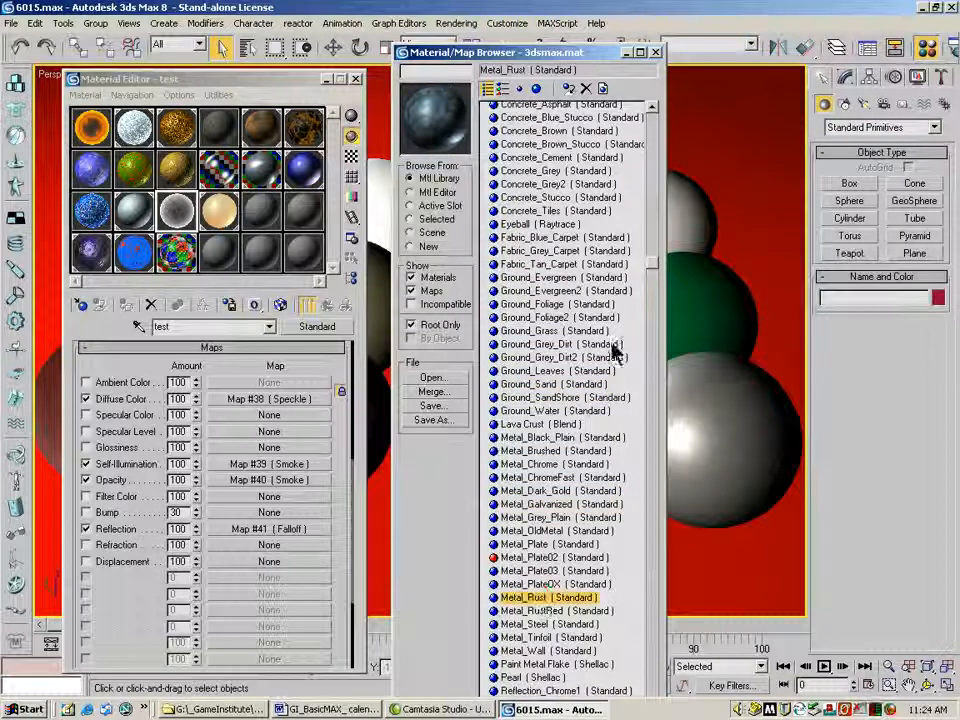
{"action": "left_click", "coordinate": [556, 557]}
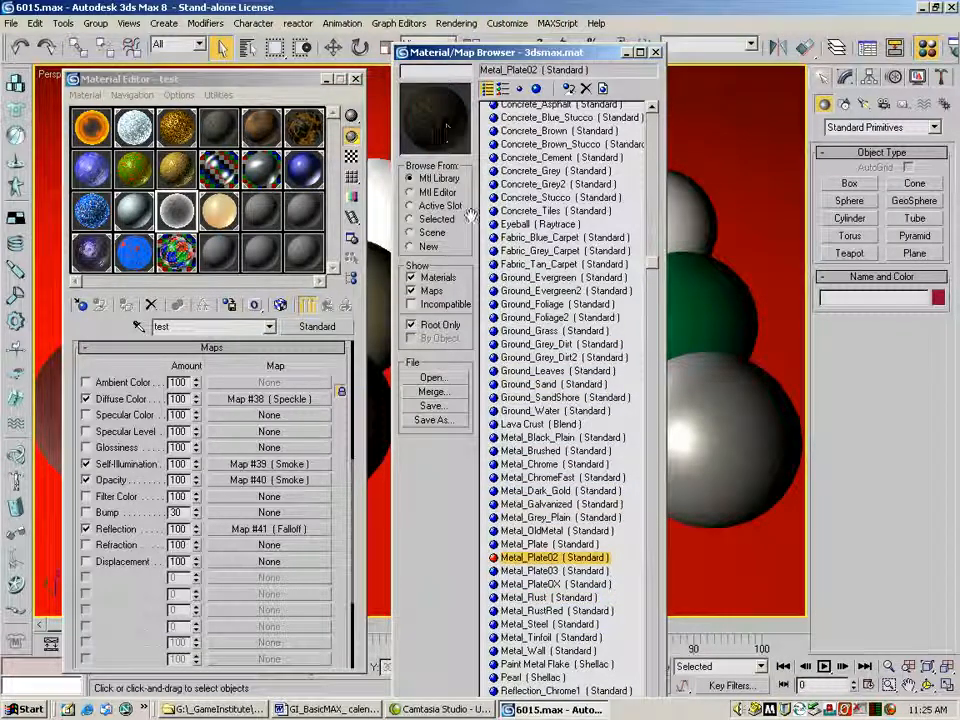
Preview library background maps such as Background_Falls and Background_Lake_MT, as well as the Skin material.
{"action": "left_click_drag", "start_coordinate": [656, 270], "coordinate": [660, 122]}
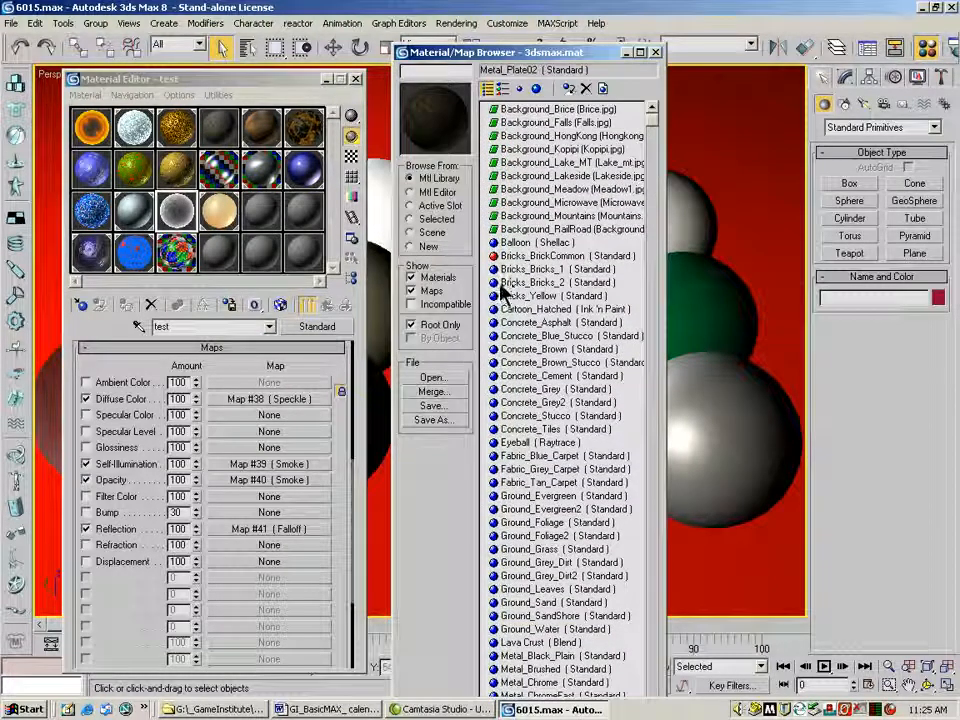
{"action": "left_click", "coordinate": [540, 122]}
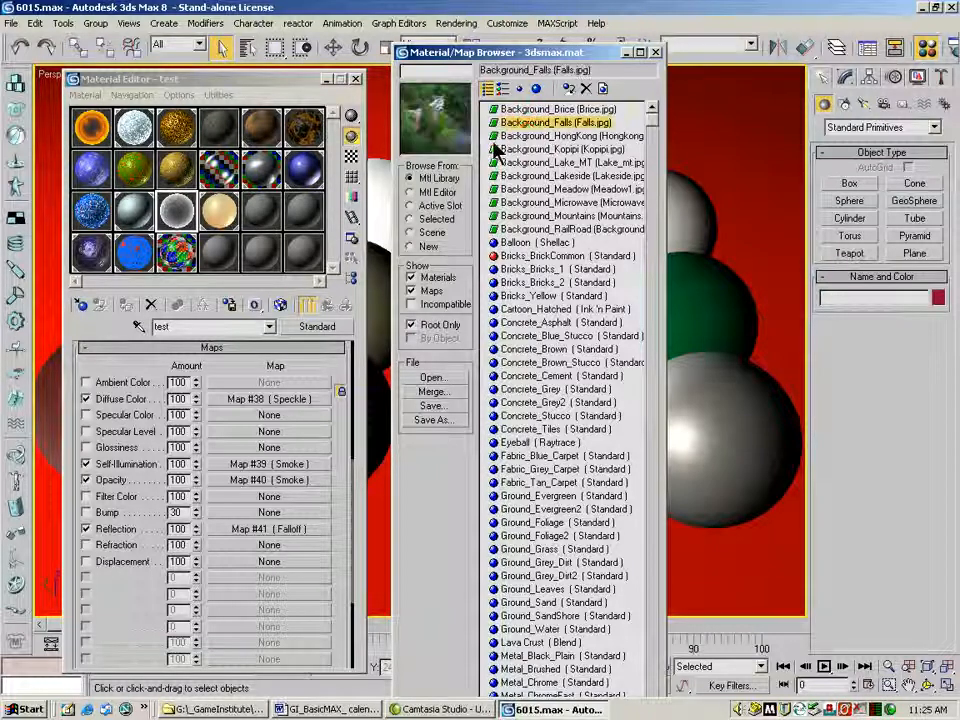
{"action": "left_click", "coordinate": [535, 162]}
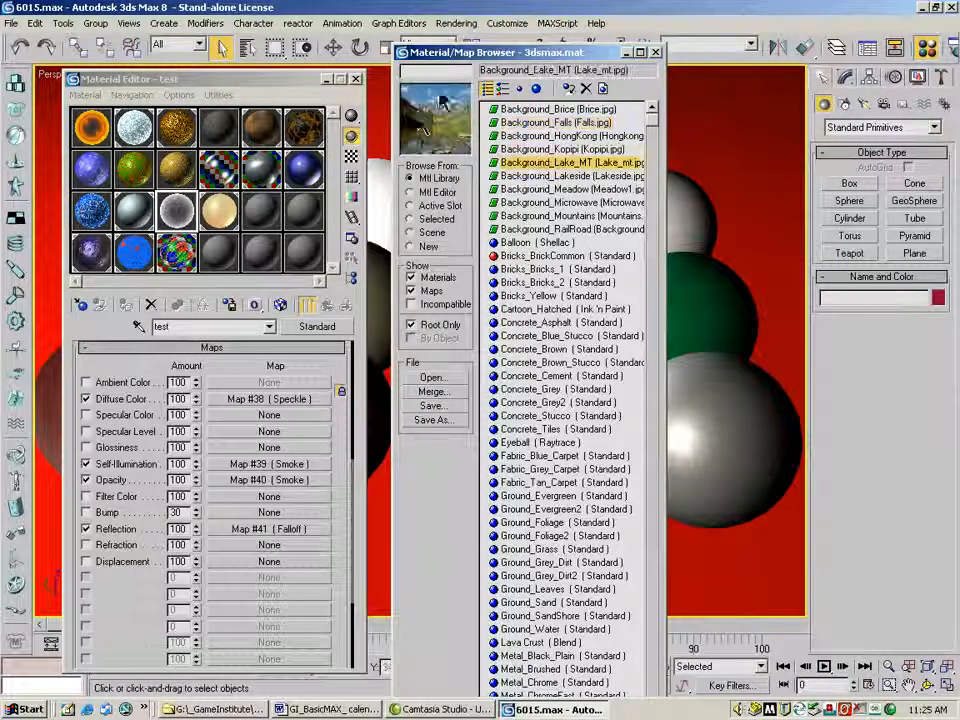
{"action": "left_click", "coordinate": [517, 189]}
{"action": "left_click", "coordinate": [502, 242]}
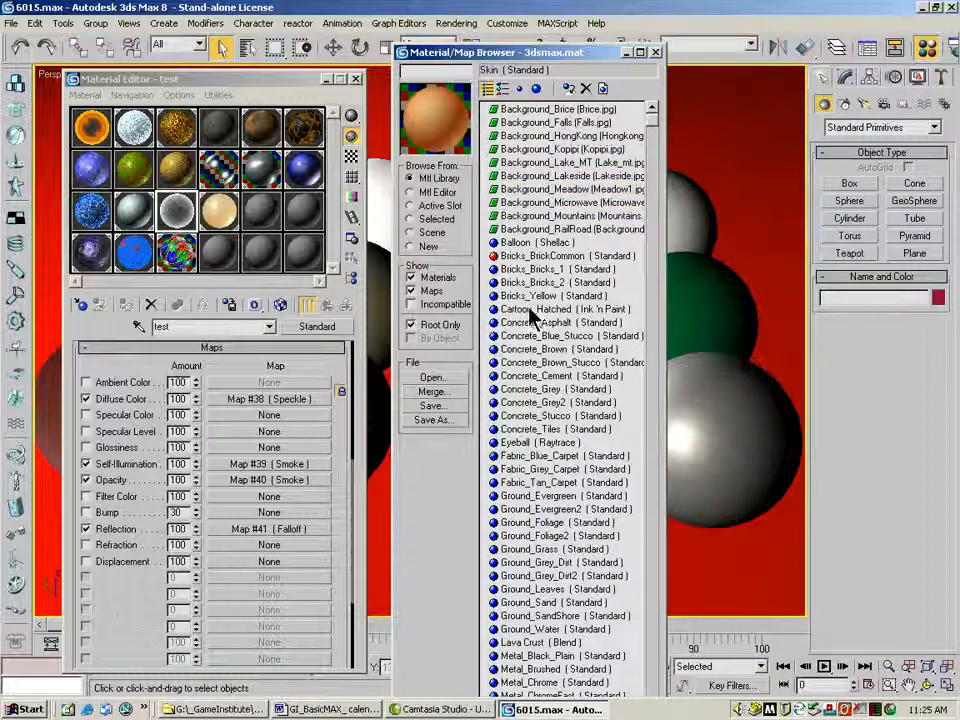
Hide and restore the maps in the library list, and do the same with the materials.
{"action": "left_click", "coordinate": [411, 291]}
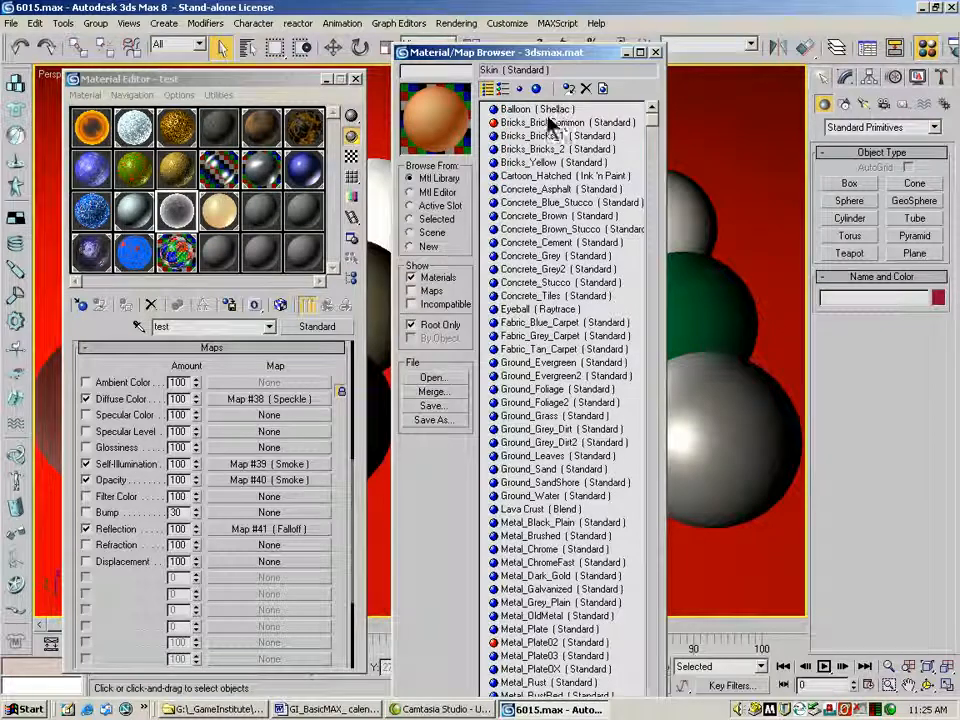
{"action": "left_click", "coordinate": [411, 291]}
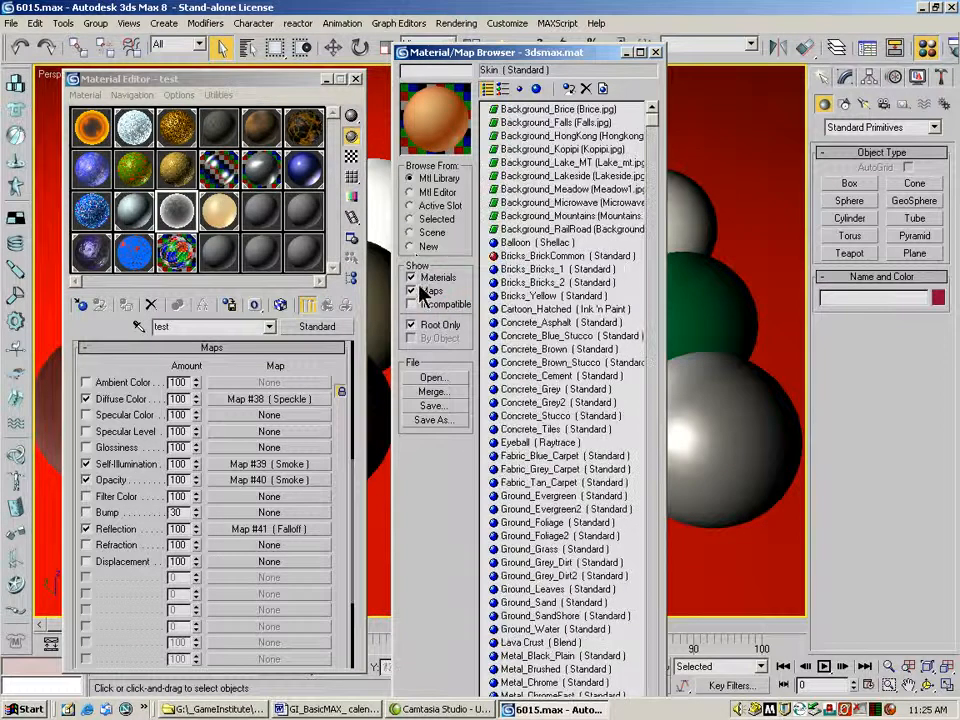
{"action": "left_click", "coordinate": [411, 277]}
{"action": "left_click", "coordinate": [411, 277]}
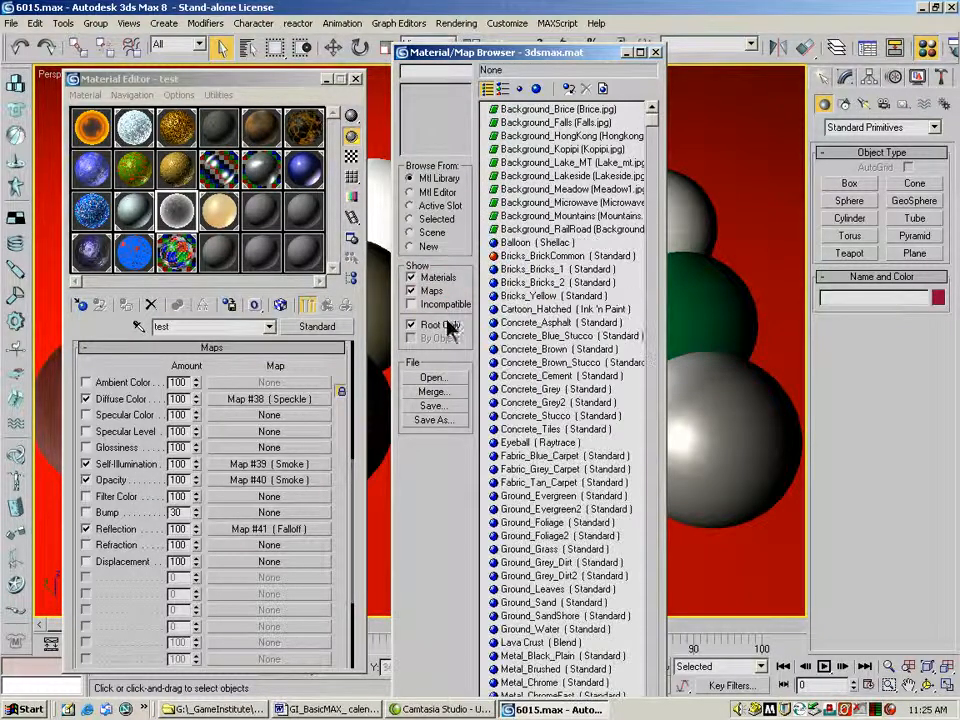
Browse the scene's materials, then only those of the selected object, checking the white back-row sphere and the green sphere in front of it.
{"action": "left_click", "coordinate": [415, 235]}
{"action": "left_click_drag", "start_coordinate": [577, 66], "coordinate": [417, 75]}
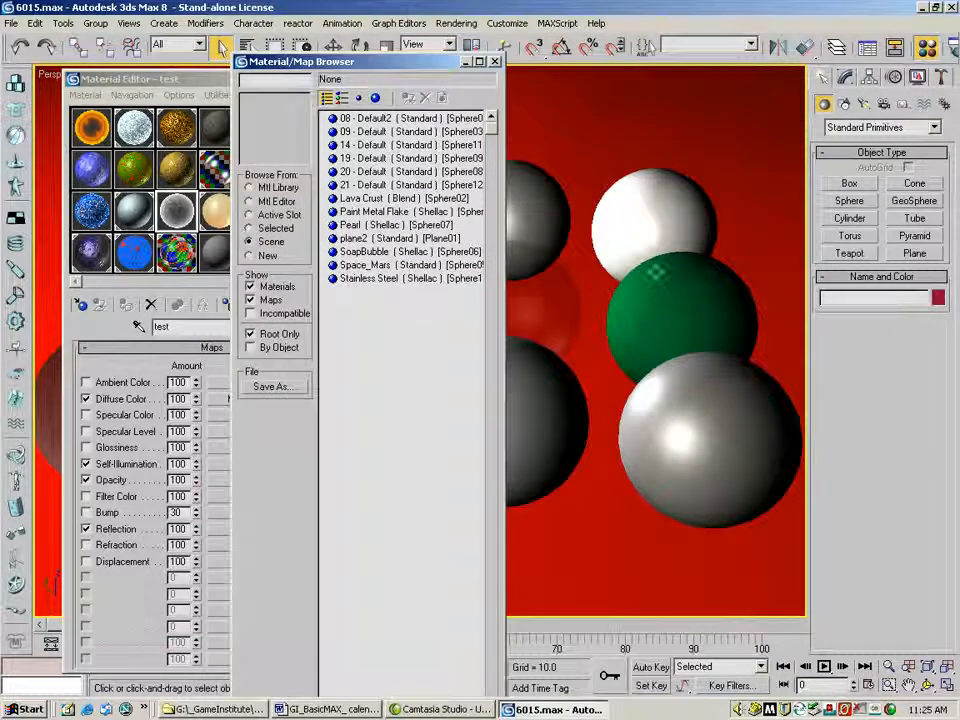
{"action": "left_click", "coordinate": [260, 229]}
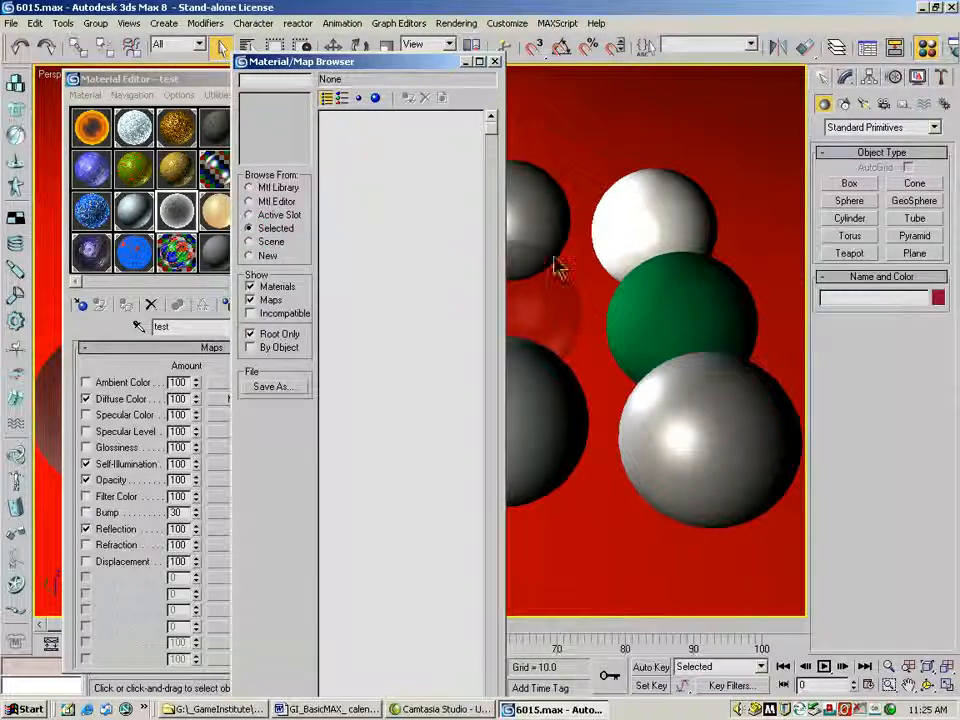
{"action": "left_click", "coordinate": [648, 230]}
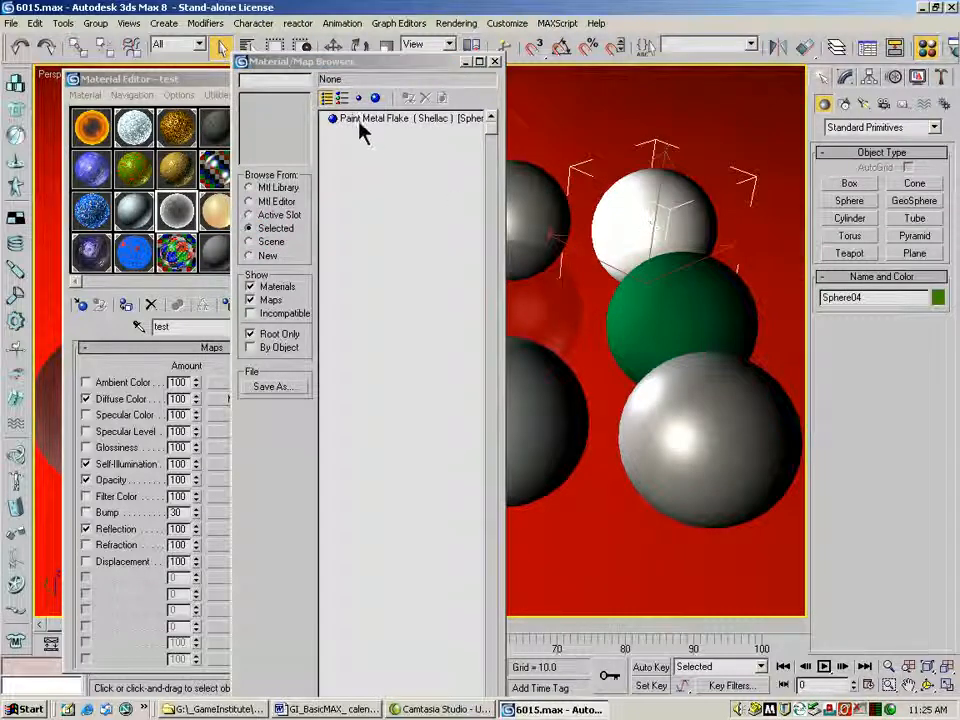
{"action": "left_click", "coordinate": [678, 302]}
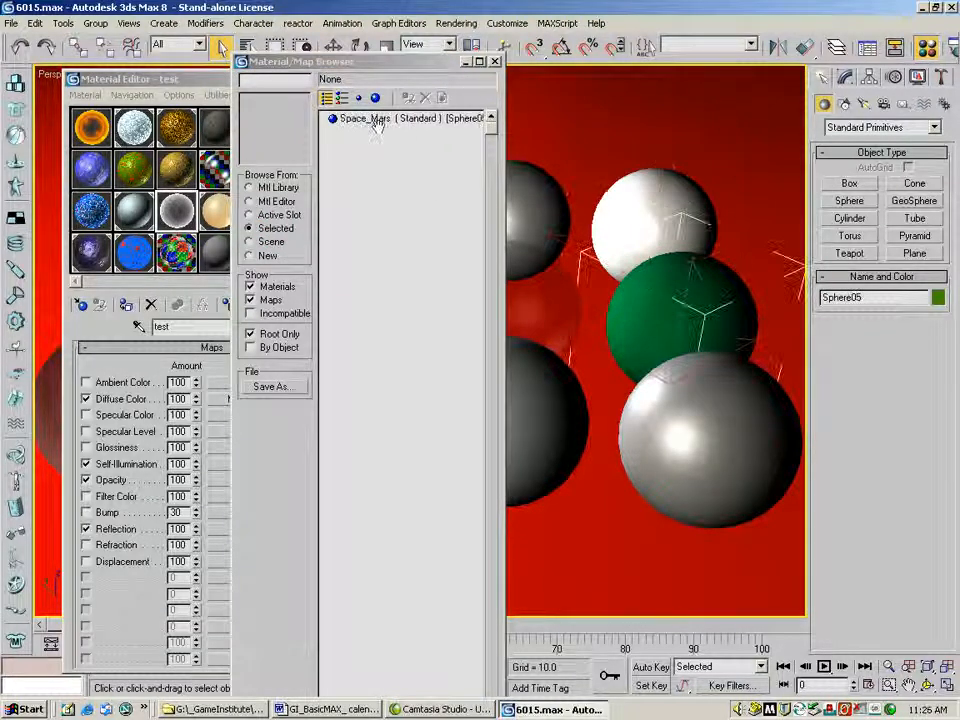
Compare the browser's list-with-icons, small-icon and large-icon displays for the Space_Mars material, and return to the plain list.
{"action": "left_click", "coordinate": [342, 98]}
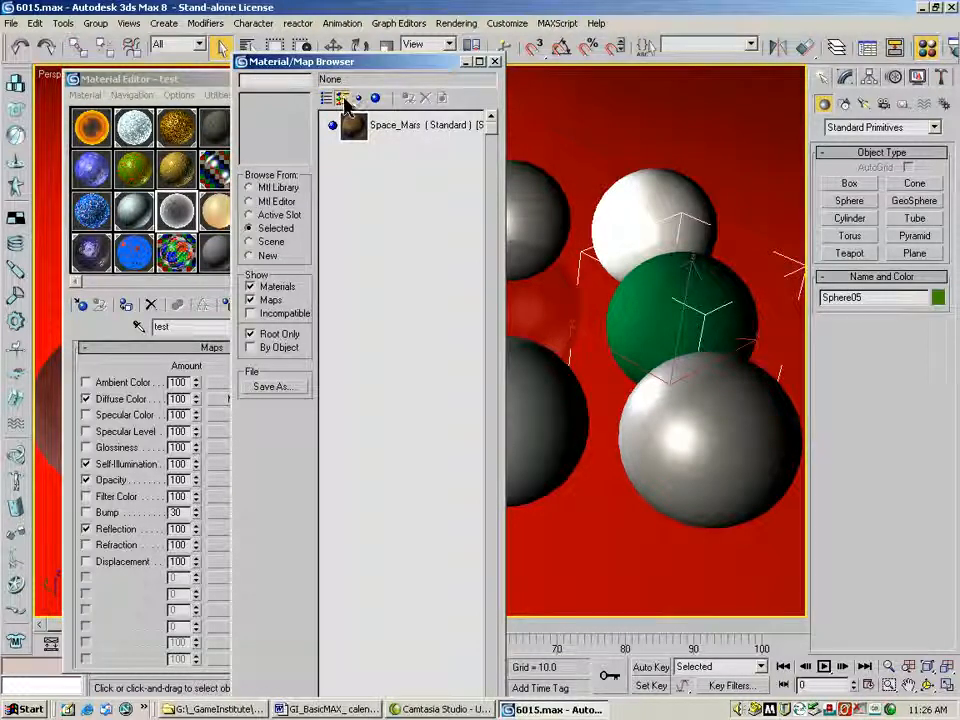
{"action": "left_click", "coordinate": [359, 98]}
{"action": "left_click", "coordinate": [375, 97]}
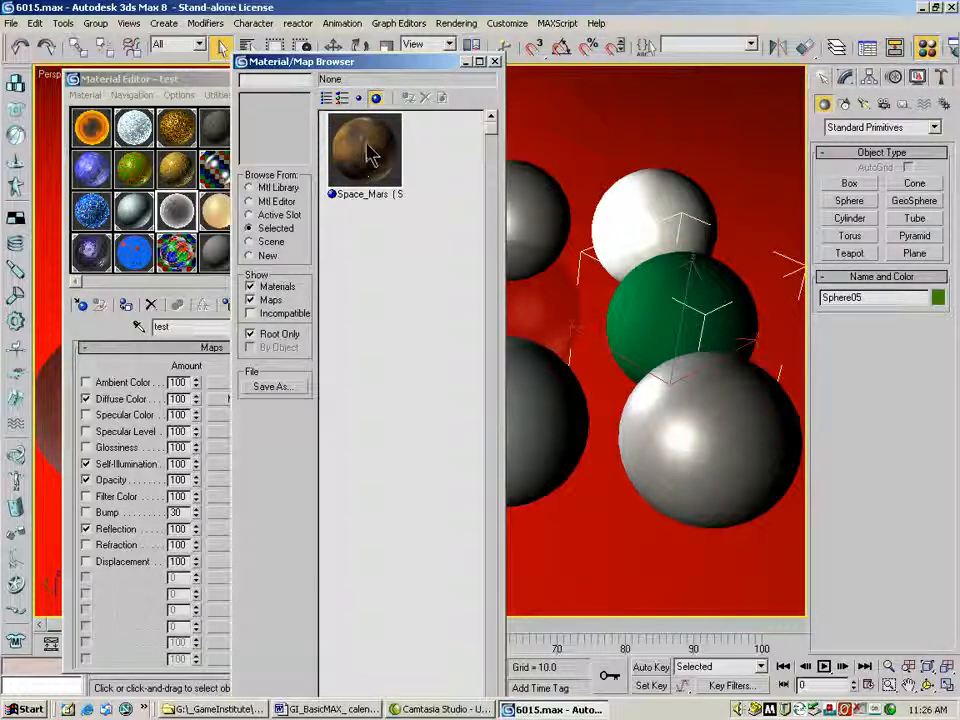
{"action": "left_click", "coordinate": [326, 97]}
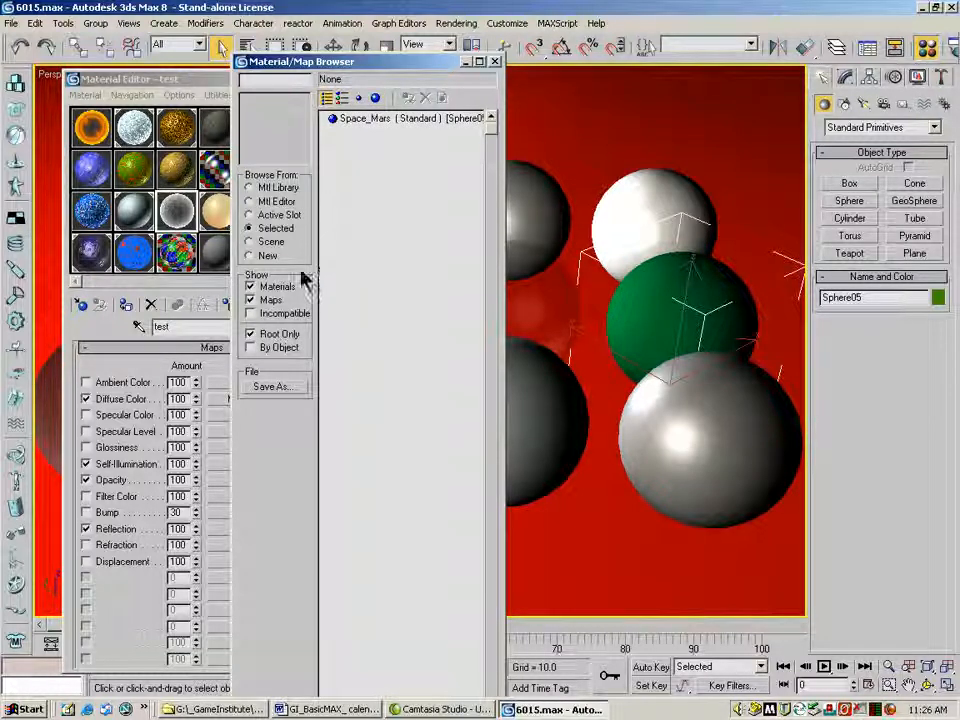
Browse materials from the scene, the selected object, the active slot with the bumpy gold sample, and the whole Material Editor.
{"action": "left_click", "coordinate": [264, 242]}
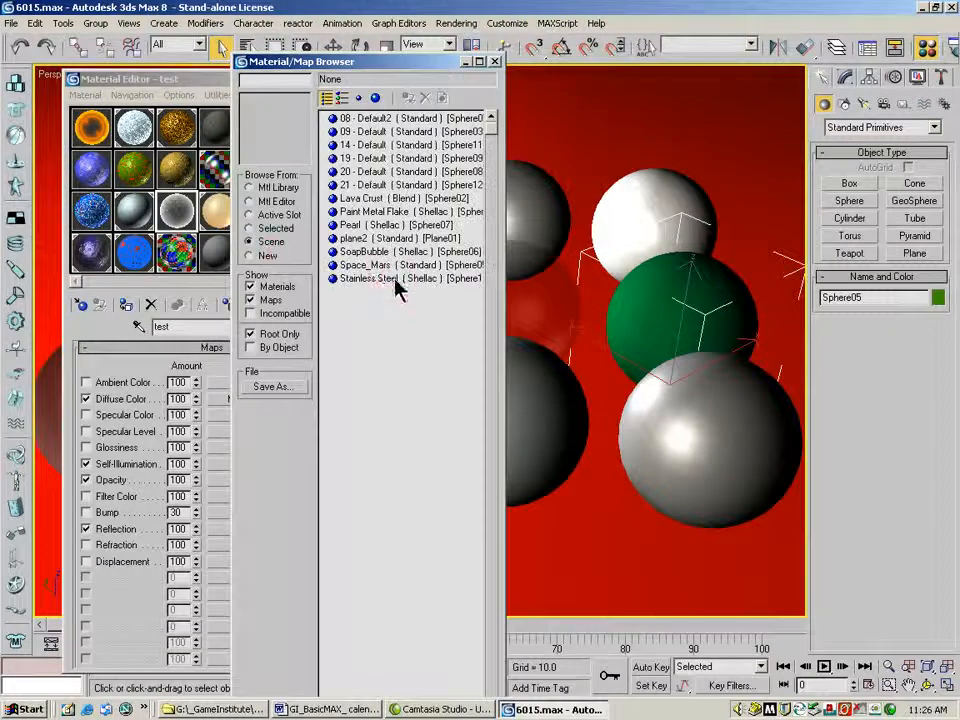
{"action": "left_click", "coordinate": [273, 229]}
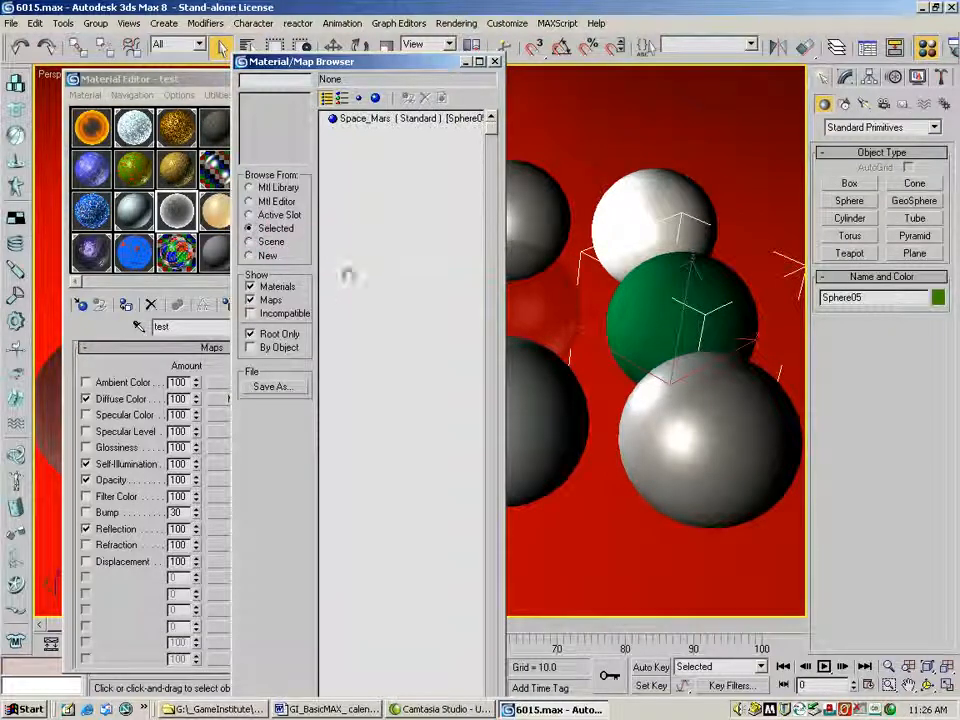
{"action": "left_click", "coordinate": [262, 215]}
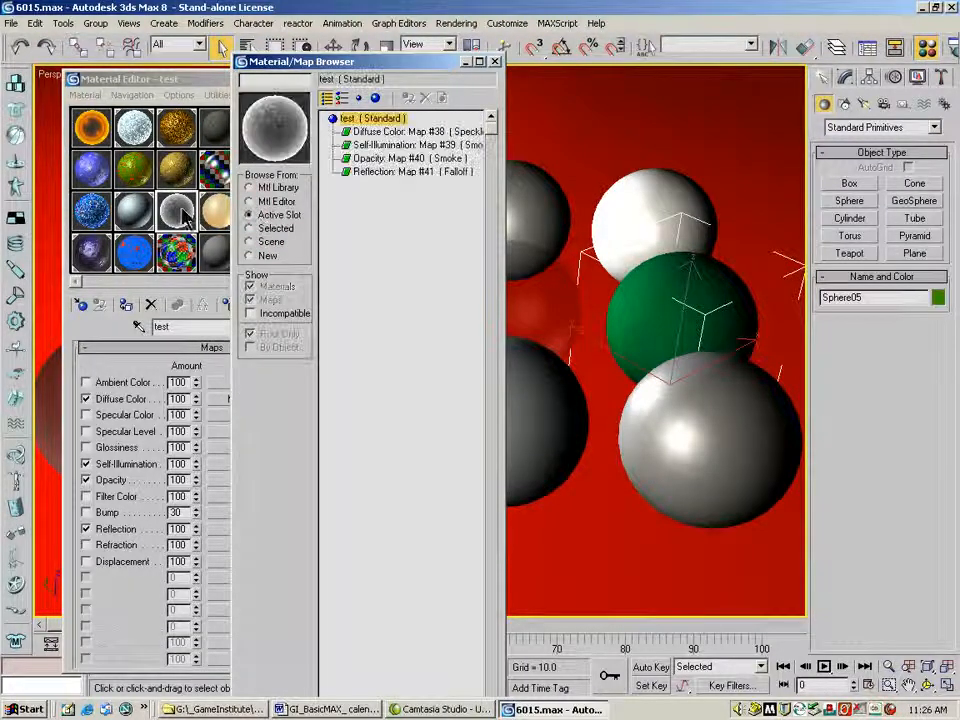
{"action": "left_click", "coordinate": [181, 168]}
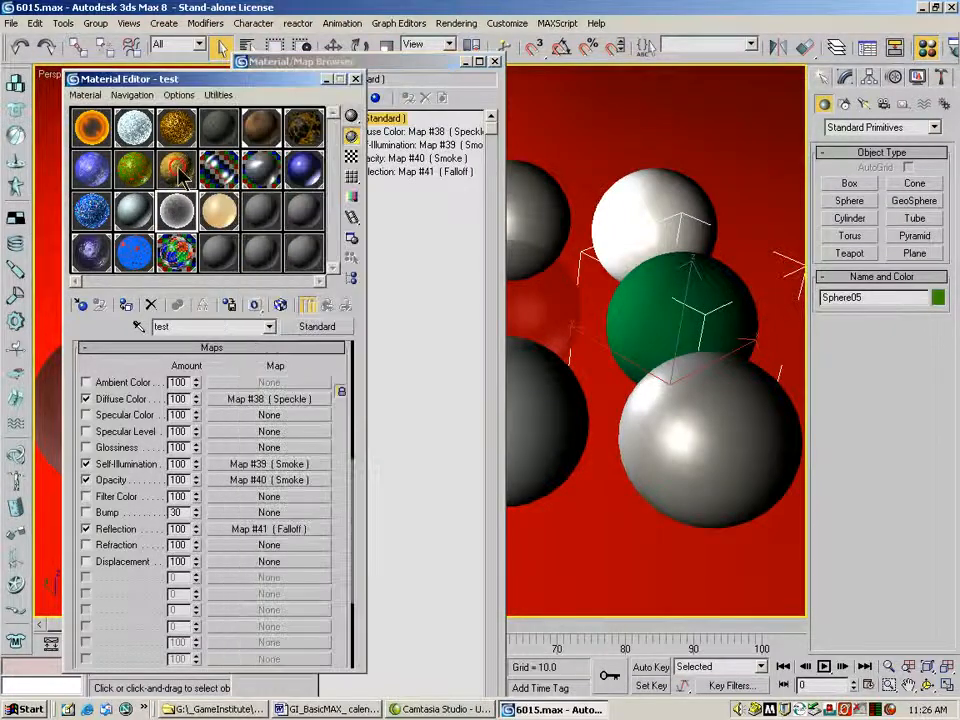
{"action": "left_click", "coordinate": [418, 88]}
{"action": "left_click_drag", "start_coordinate": [478, 64], "coordinate": [643, 67]}
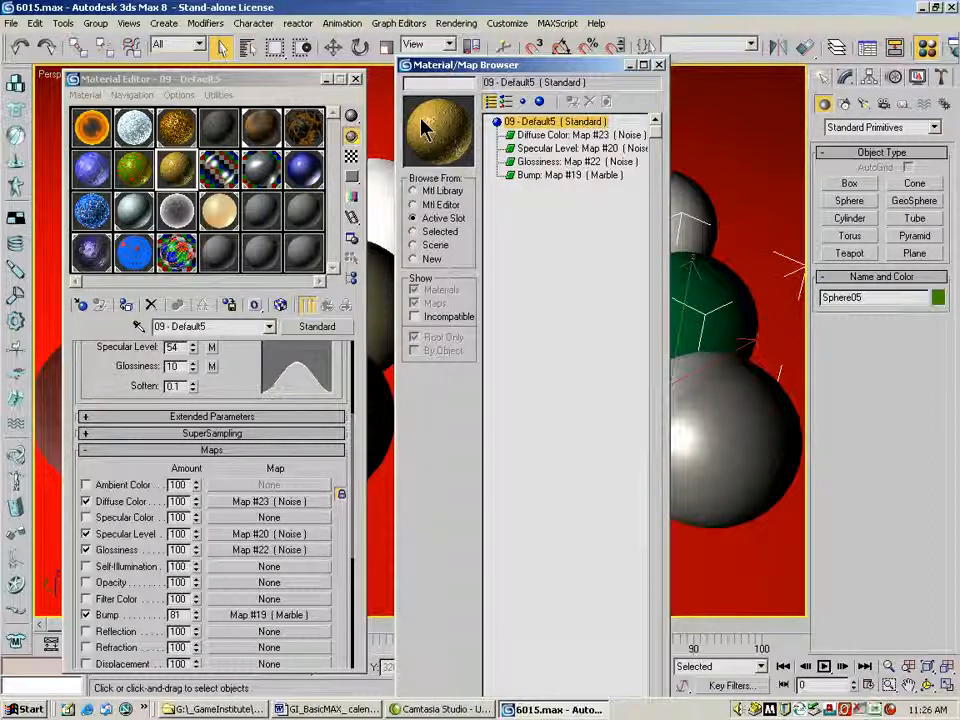
{"action": "left_click", "coordinate": [413, 204]}
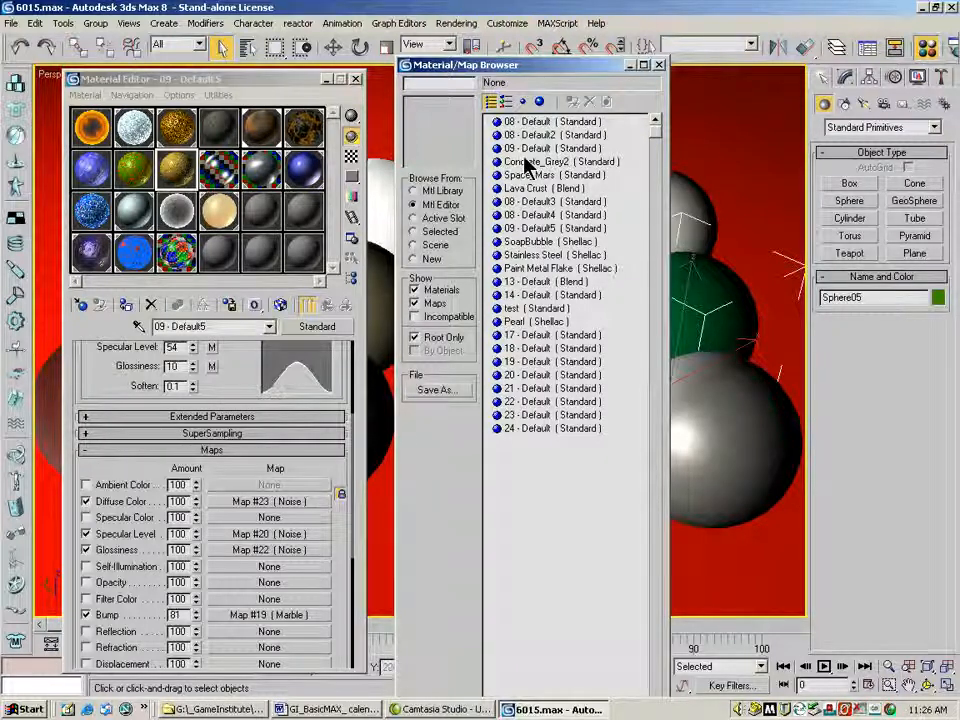
Browse from the material library and open RayTraced_02.mat from the matlibs folder of 3dsmax7 on the C: drive.
{"action": "left_click", "coordinate": [424, 193]}
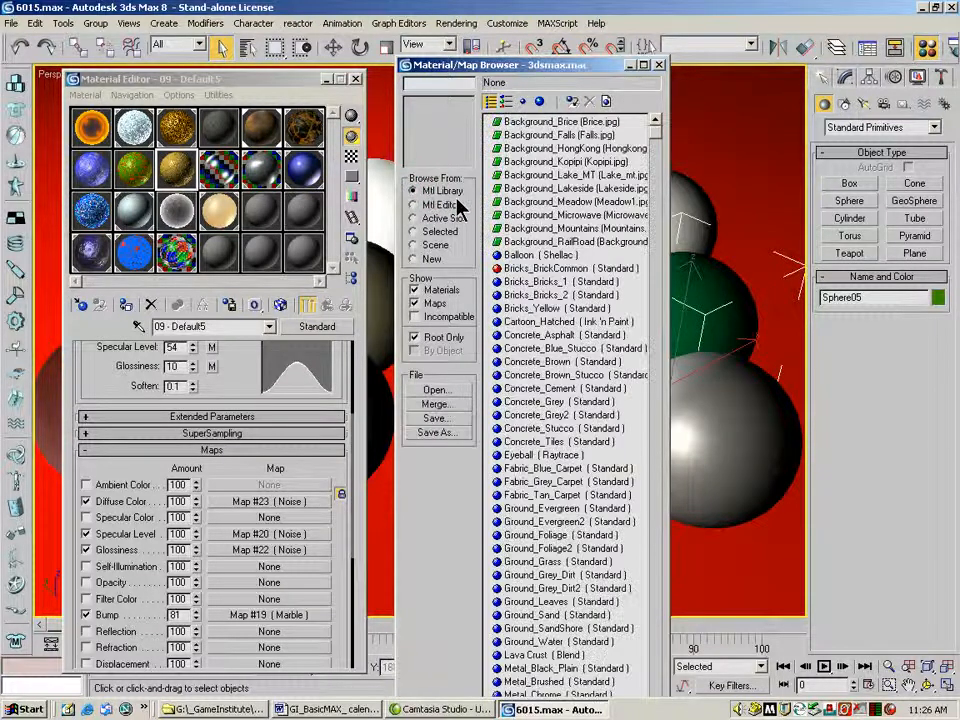
{"action": "left_click", "coordinate": [436, 390]}
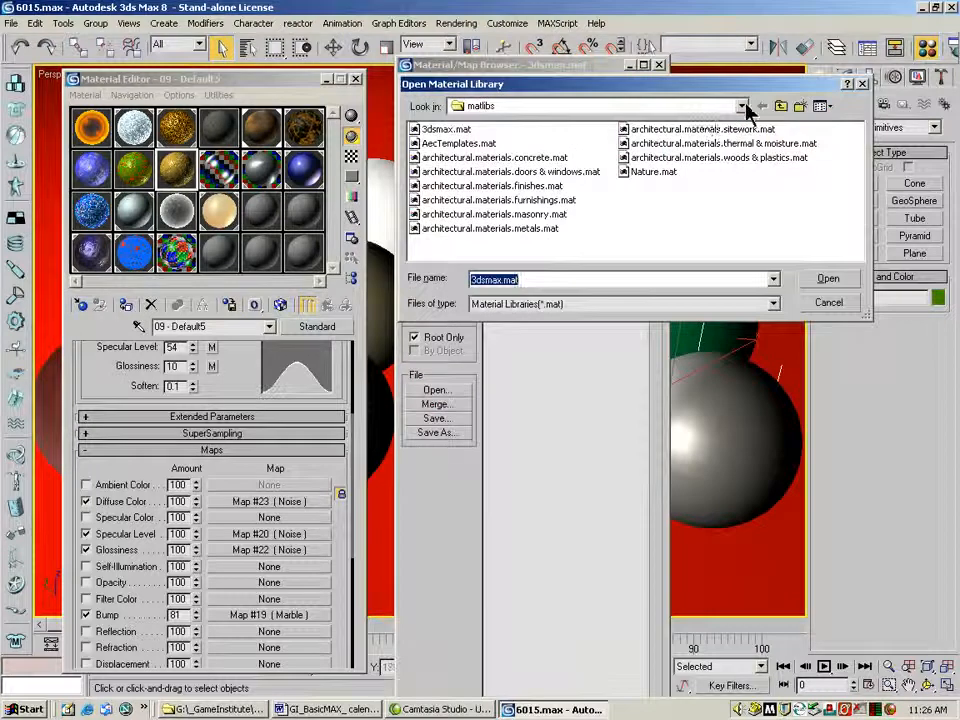
{"action": "left_click", "coordinate": [742, 106]}
{"action": "left_click", "coordinate": [516, 185]}
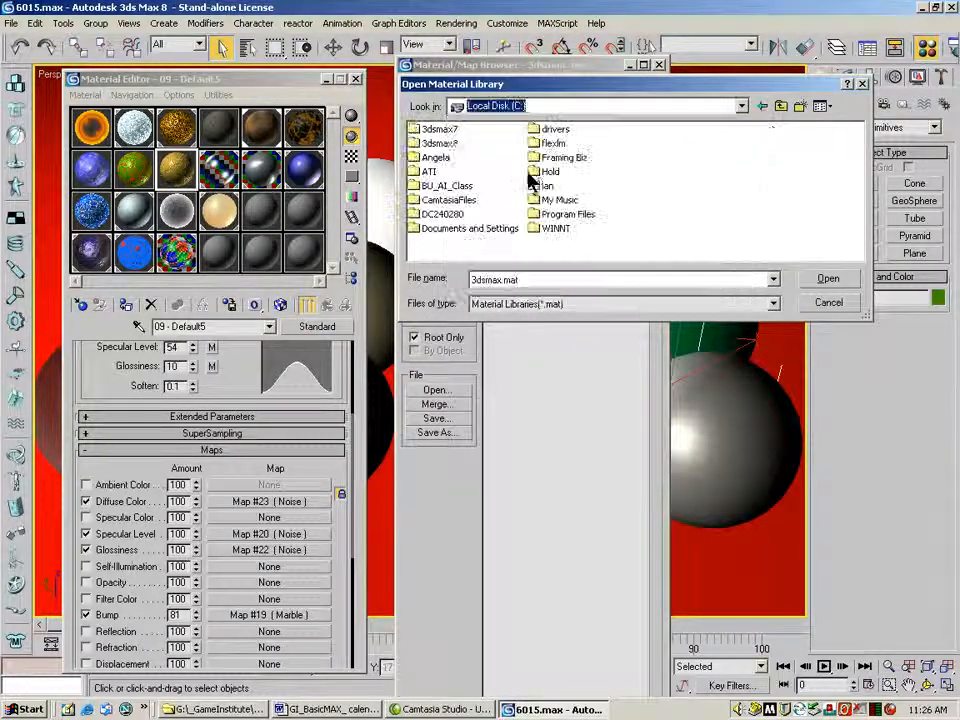
{"action": "double_click", "coordinate": [446, 131]}
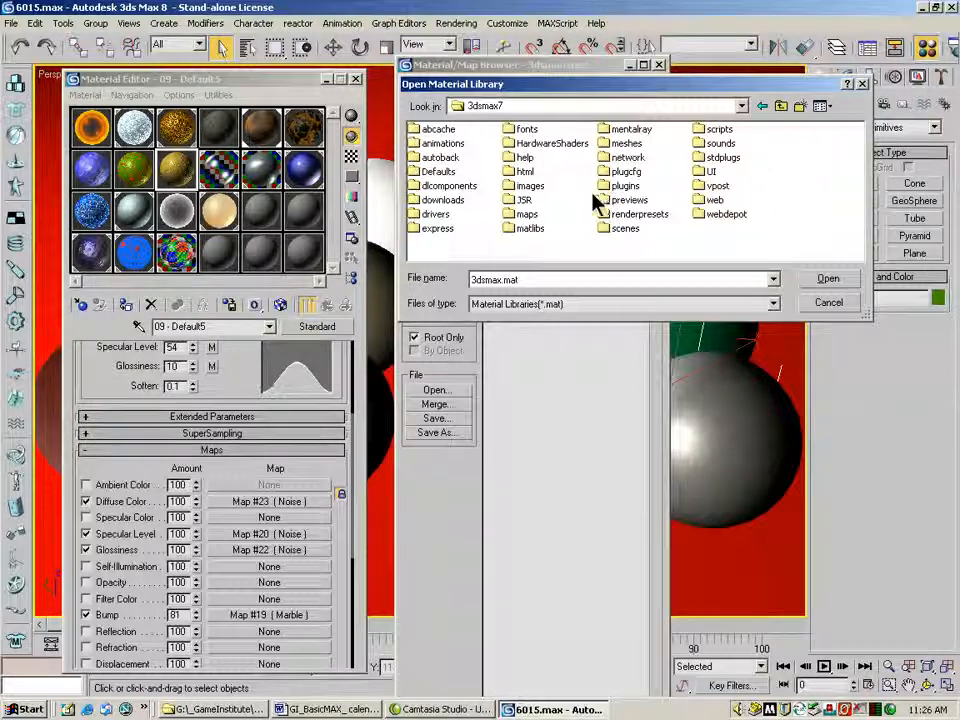
{"action": "left_click", "coordinate": [527, 229]}
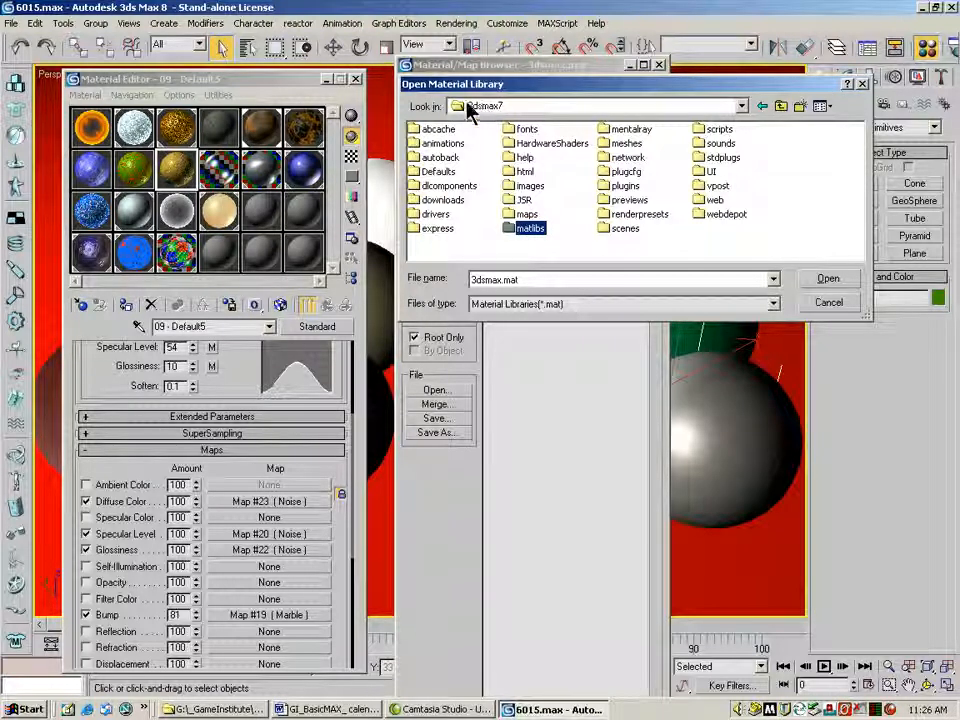
{"action": "double_click", "coordinate": [533, 229]}
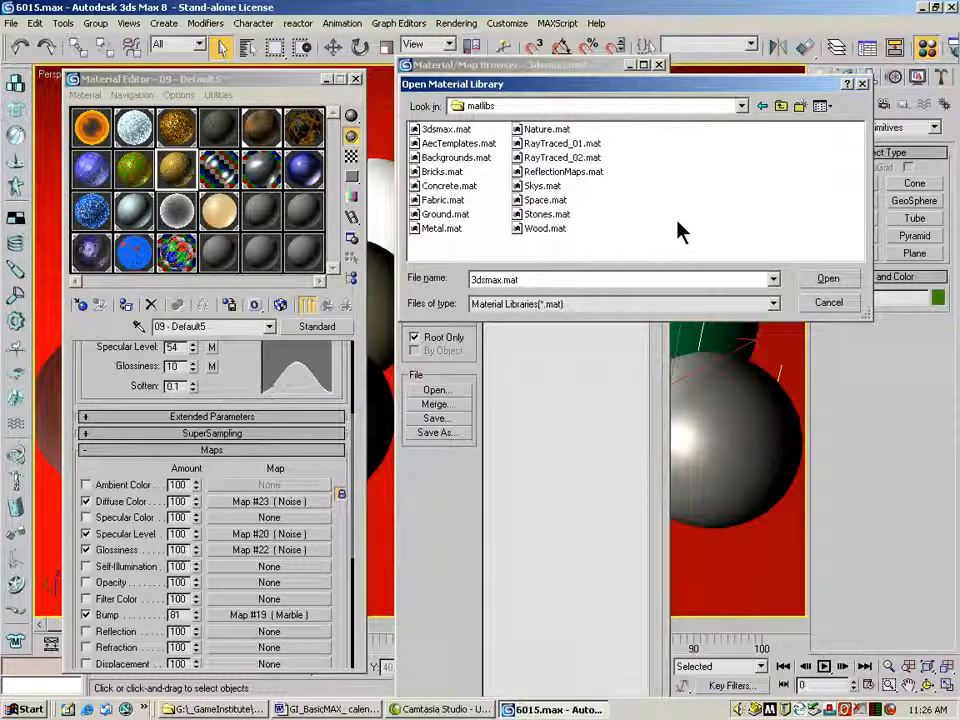
{"action": "left_click", "coordinate": [557, 158]}
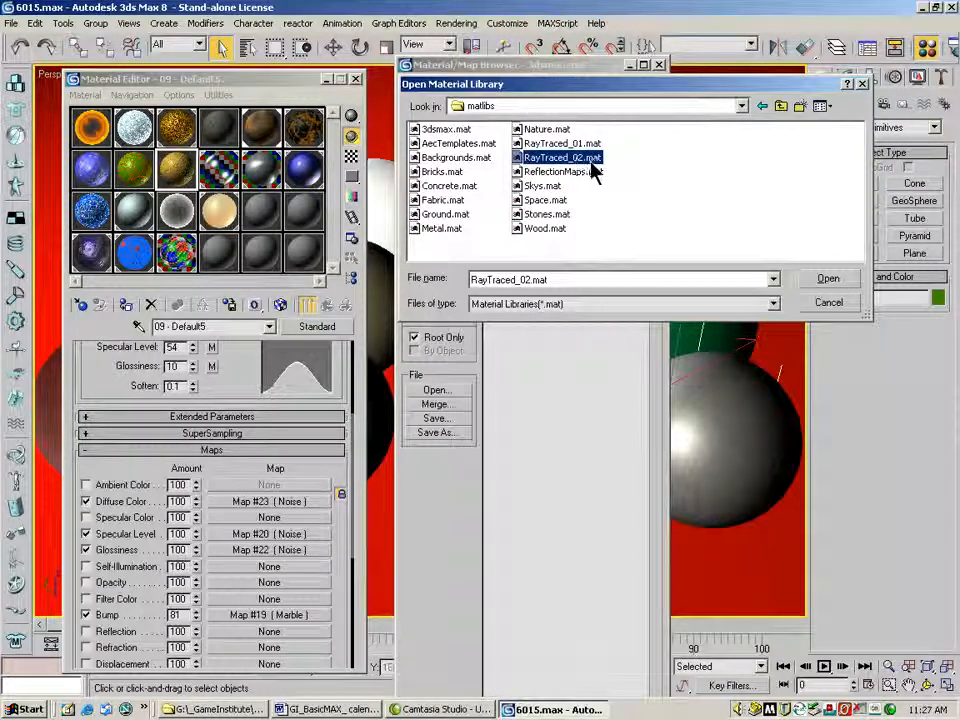
{"action": "left_click", "coordinate": [829, 282]}
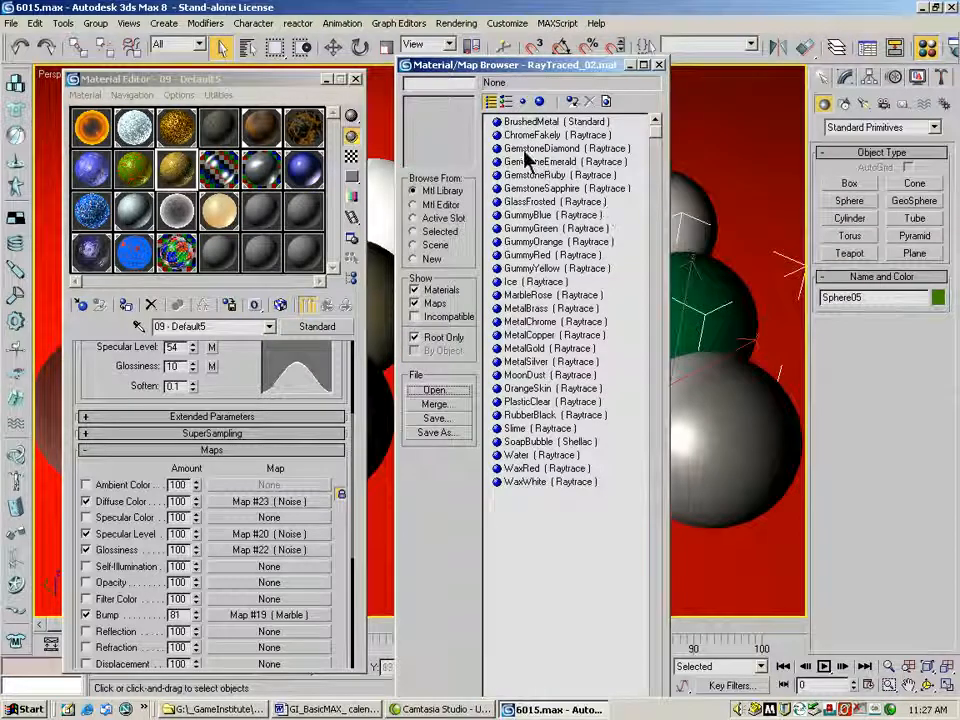
Preview raytraced library materials such as GemstoneDiamond, GlassFrosted, GummyRed, MetalBrass, MetalGold, OrangeSkin, RubberBlack, SoapBubble, WaxRed and Water.
{"action": "left_click", "coordinate": [524, 150]}
{"action": "left_click", "coordinate": [525, 201]}
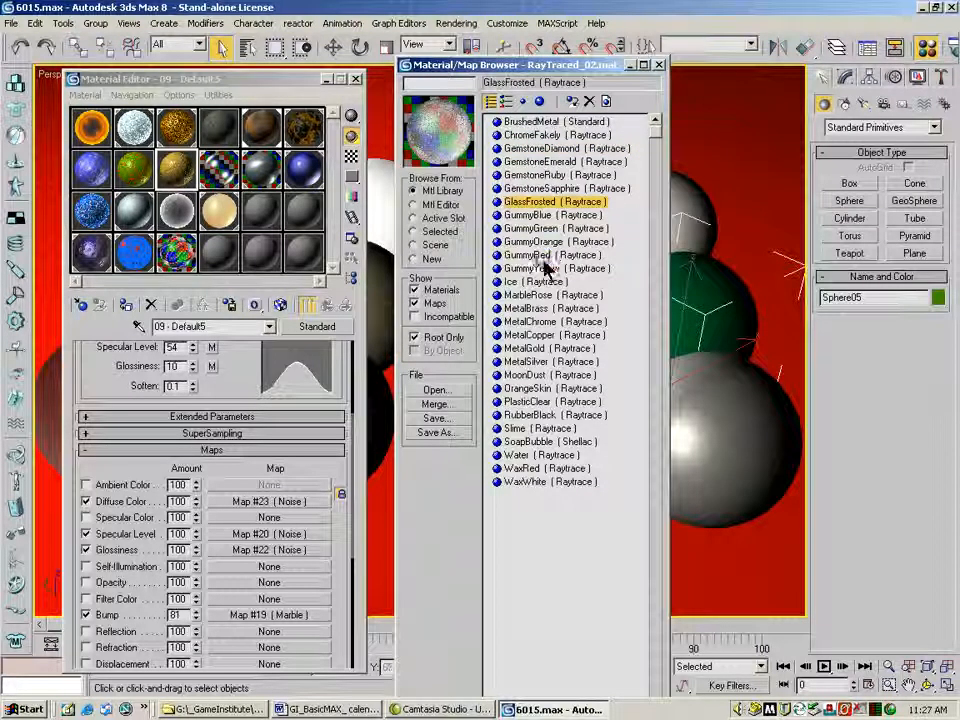
{"action": "left_click", "coordinate": [541, 256]}
{"action": "left_click", "coordinate": [541, 308]}
{"action": "left_click", "coordinate": [536, 350]}
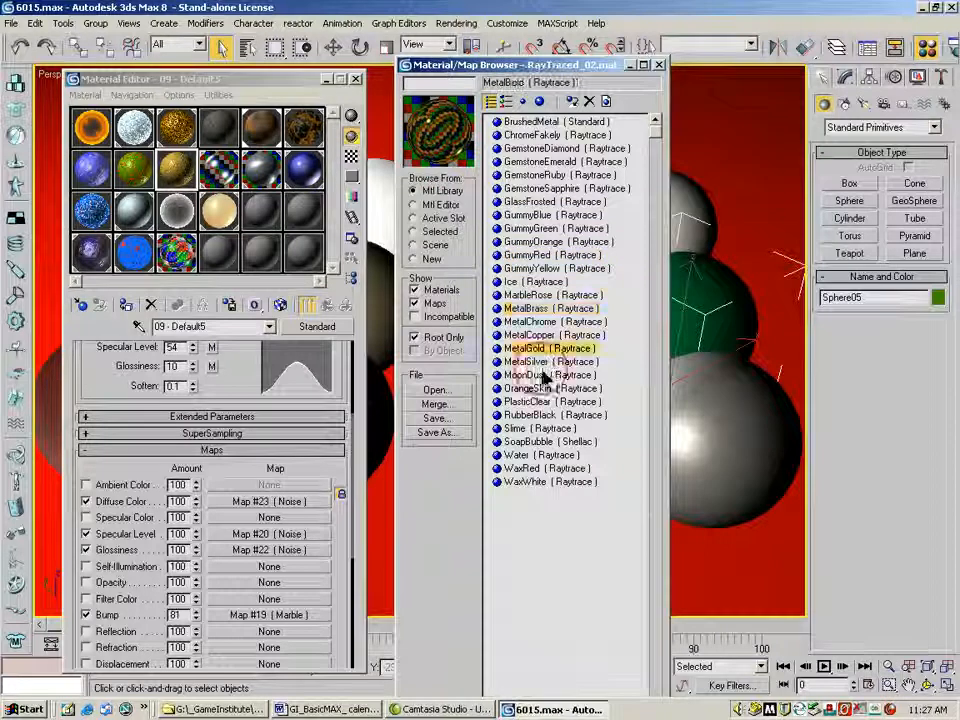
{"action": "left_click", "coordinate": [540, 389]}
{"action": "left_click", "coordinate": [538, 414]}
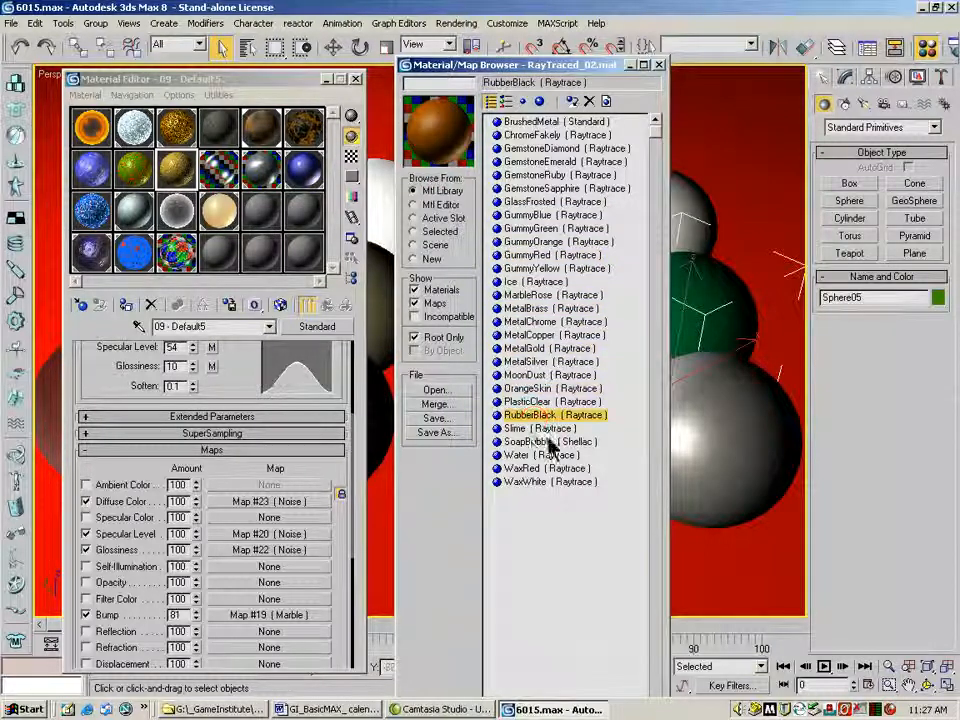
{"action": "left_click", "coordinate": [546, 442]}
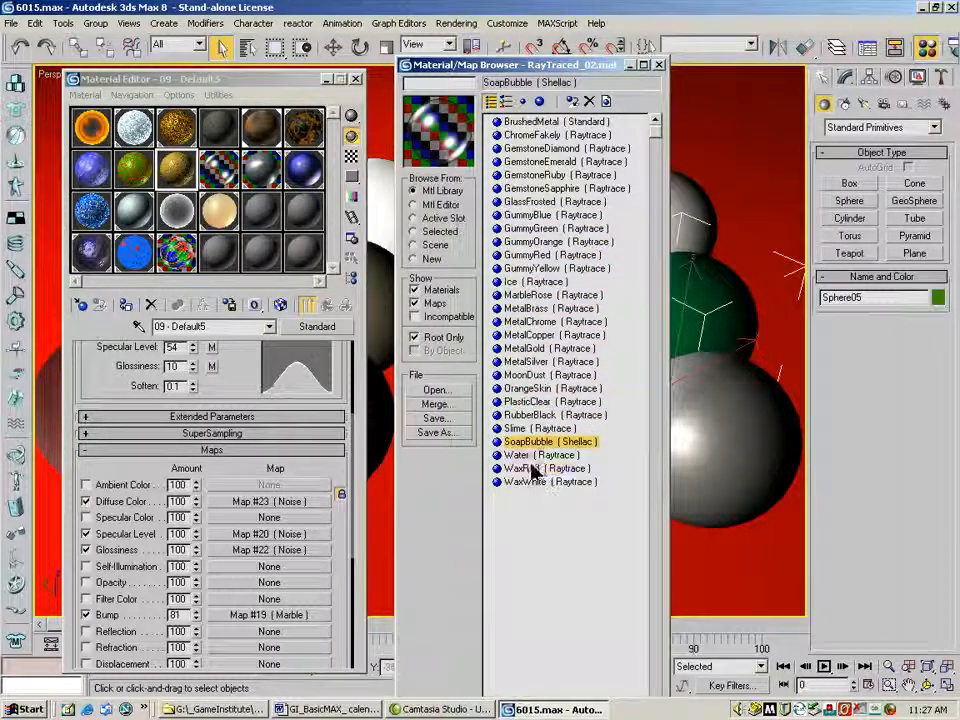
{"action": "left_click", "coordinate": [535, 468]}
{"action": "left_click", "coordinate": [530, 455]}
Load the Slime material into the unused sample slot beside the cream sample and assign it to the second sphere in the back row.
{"action": "left_click", "coordinate": [528, 428]}
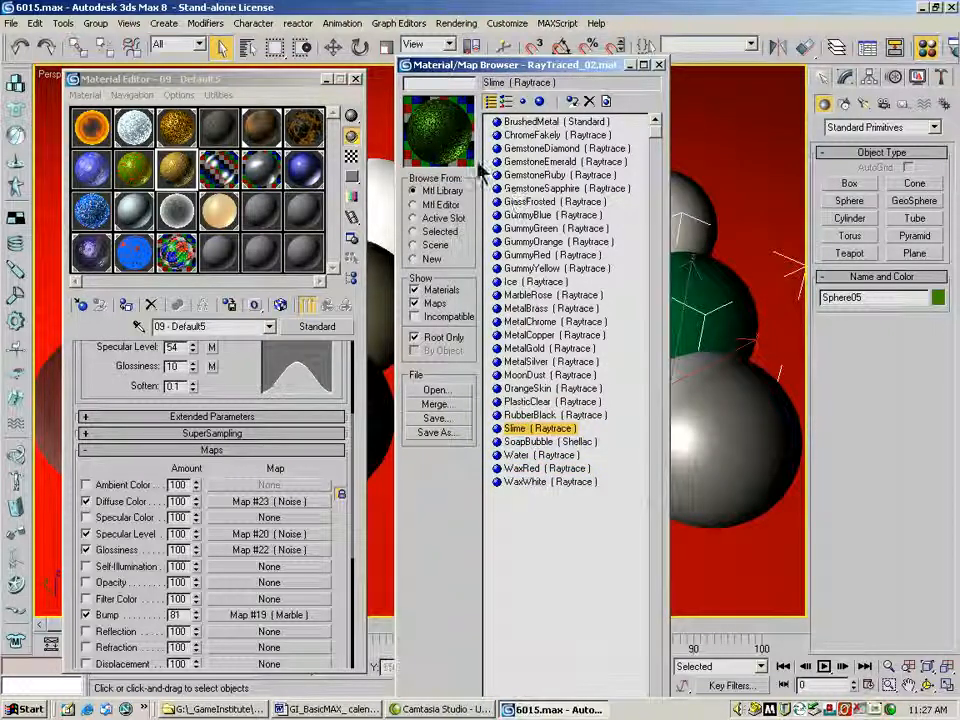
{"action": "left_click_drag", "start_coordinate": [538, 438], "coordinate": [267, 215]}
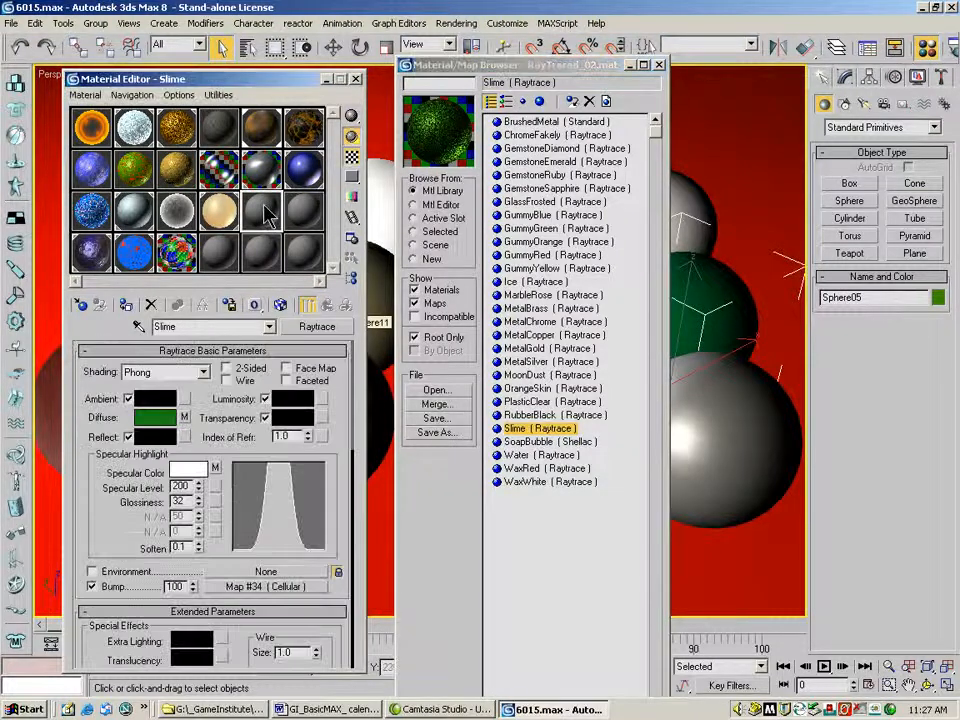
{"action": "left_click", "coordinate": [659, 66]}
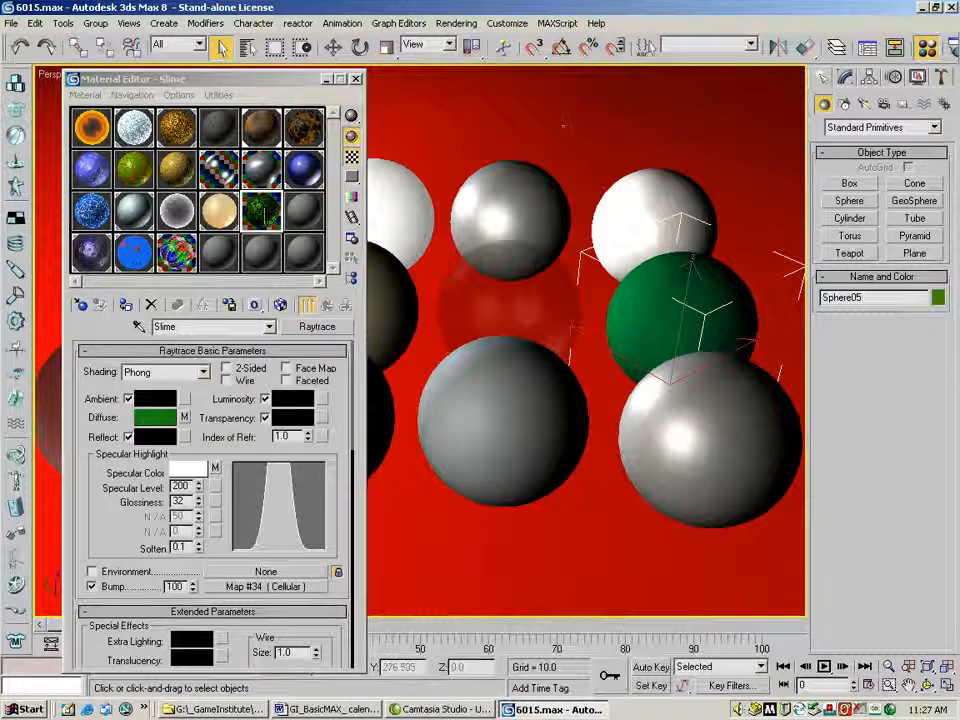
{"action": "left_click_drag", "start_coordinate": [283, 248], "coordinate": [408, 201]}
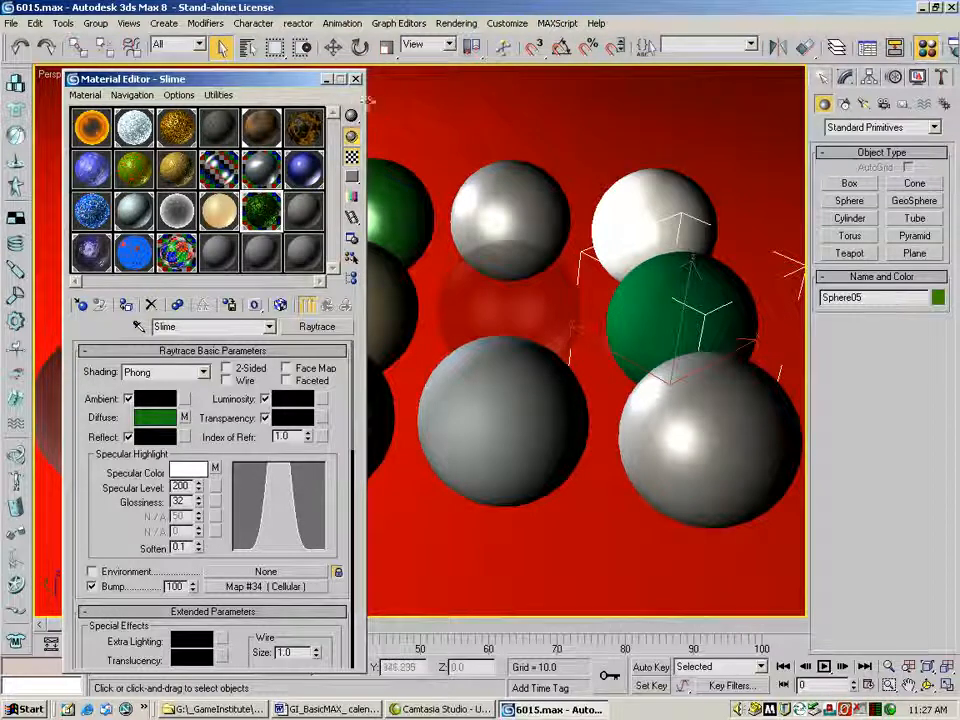
Close the Material Editor, quick-render the Perspective view to check the sphere materials, and close the rendered frame.
{"action": "left_click", "coordinate": [356, 79]}
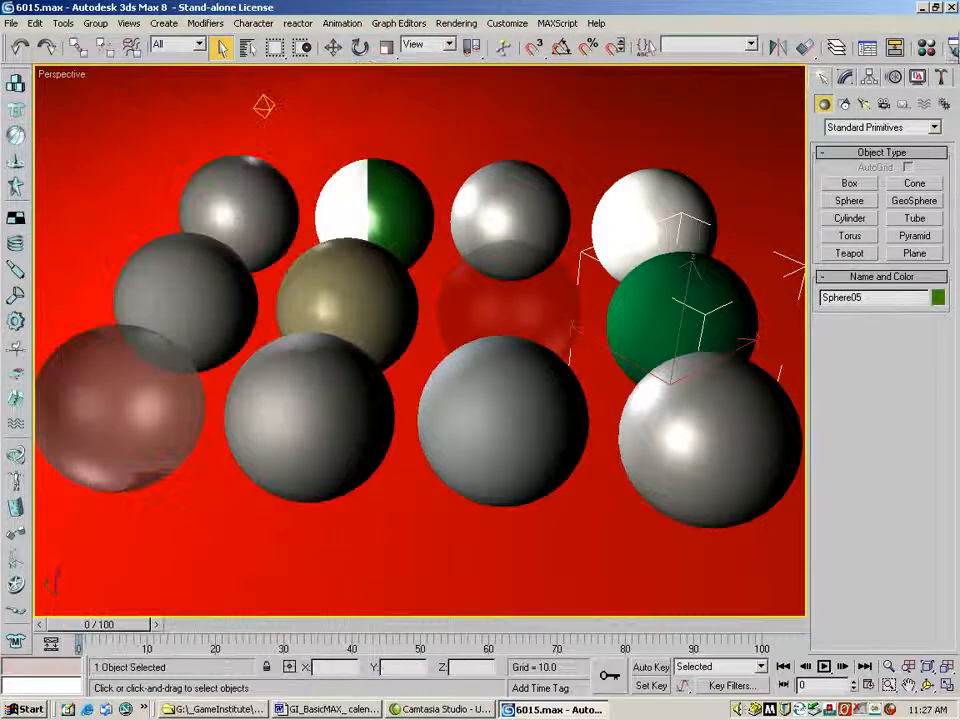
{"action": "left_click_drag", "start_coordinate": [716, 56], "coordinate": [462, 48]}
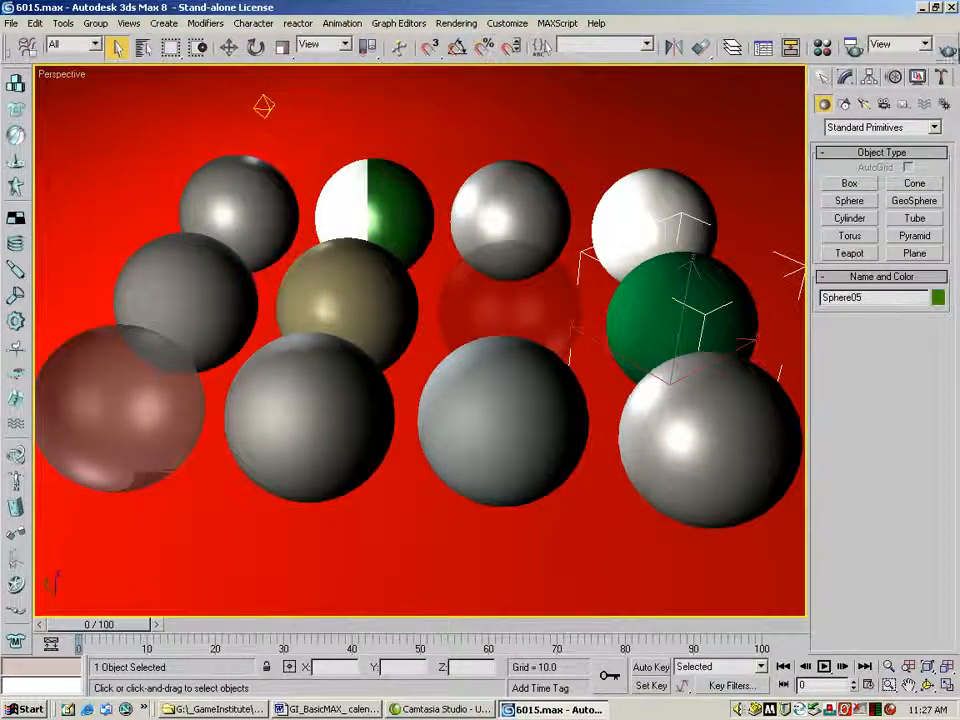
{"action": "left_click", "coordinate": [947, 48]}
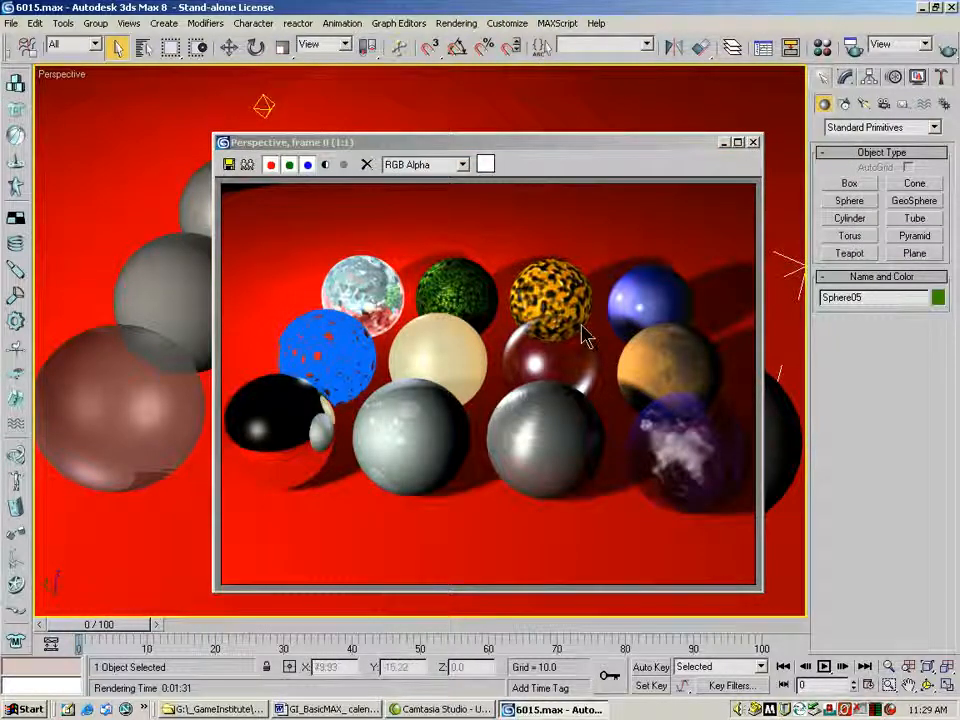
{"action": "left_click", "coordinate": [754, 144]}
Reopen the Material Editor and open the 3dsmax.mat material library from the matlibs folder of 3dsmax8 on the C: drive.
{"action": "left_click", "coordinate": [823, 47]}
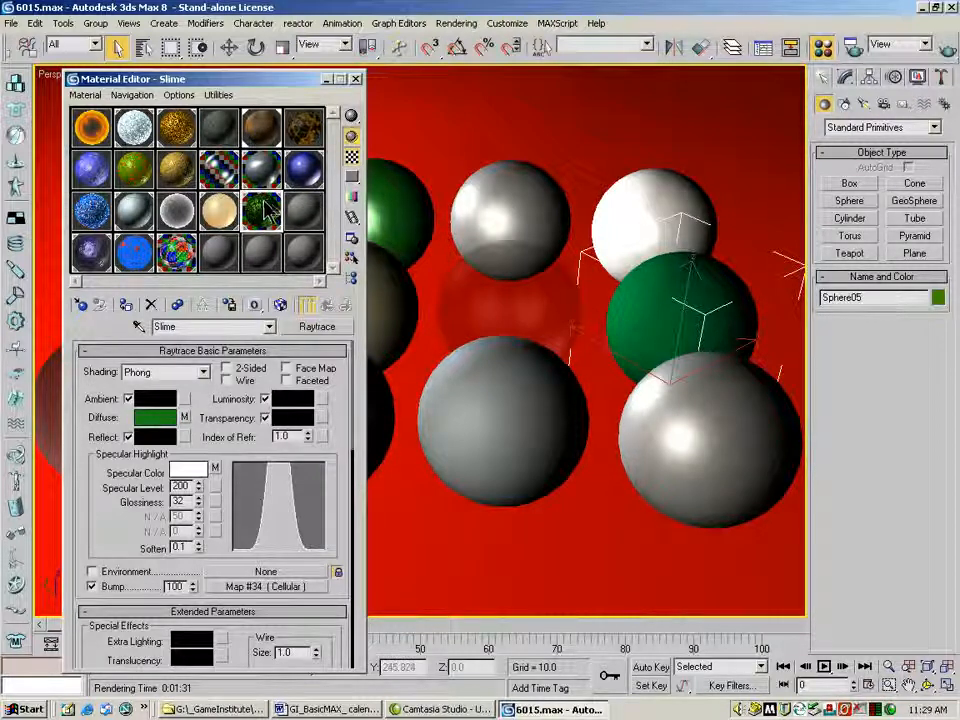
{"action": "left_click", "coordinate": [82, 306]}
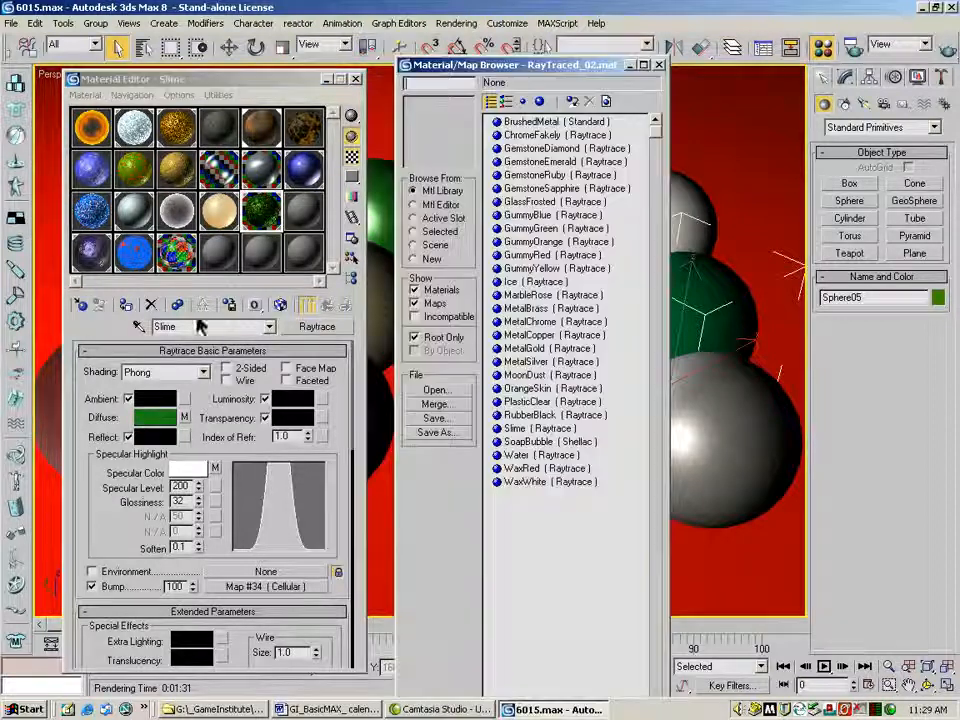
{"action": "left_click", "coordinate": [440, 391]}
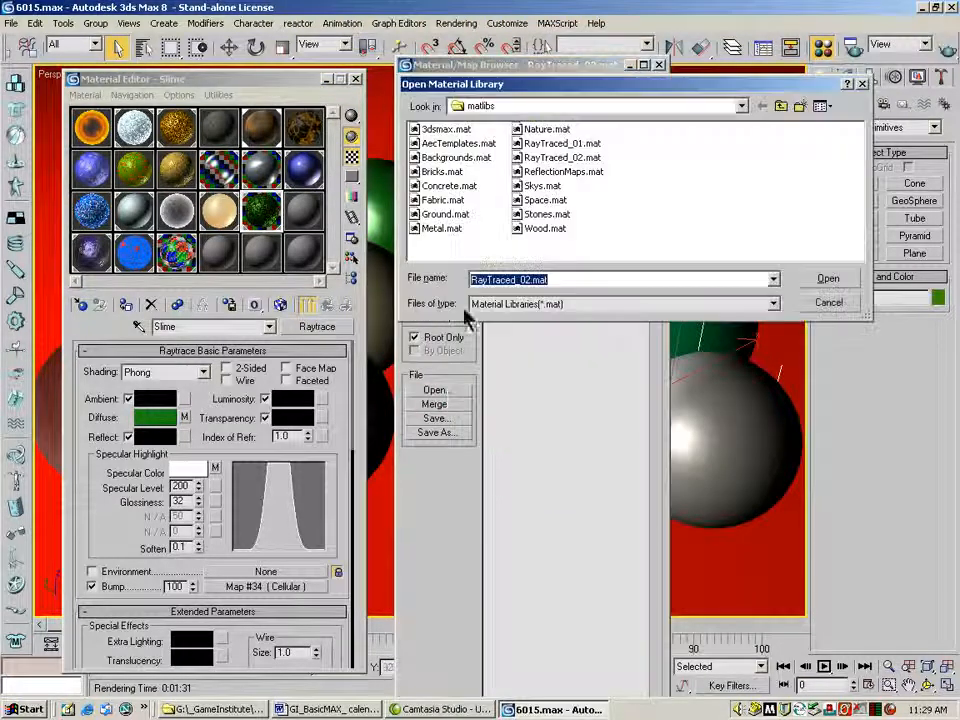
{"action": "left_click", "coordinate": [741, 106]}
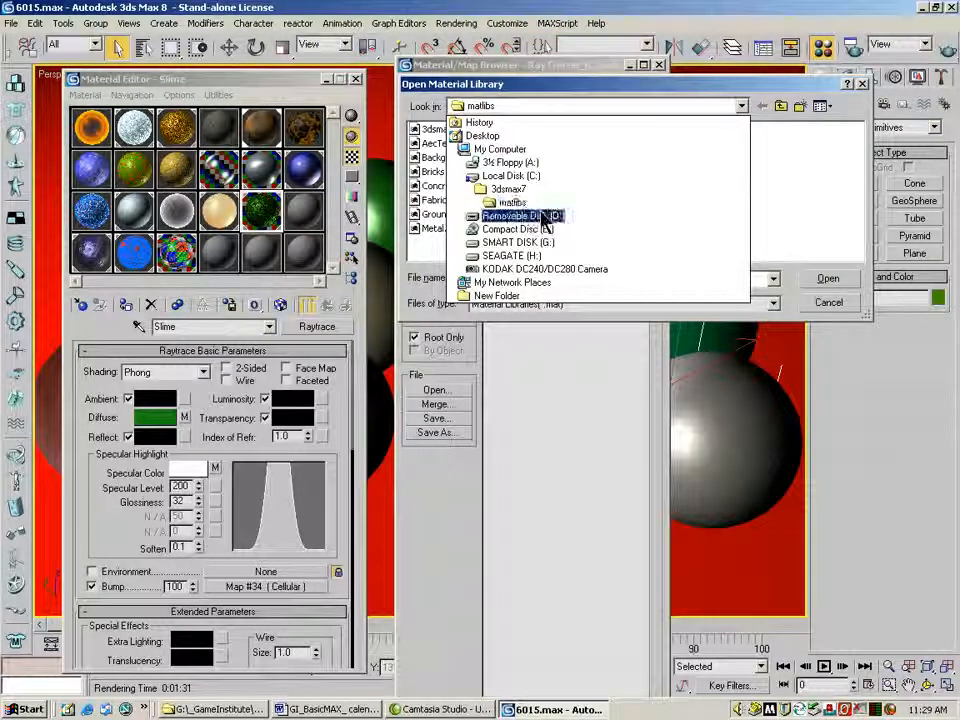
{"action": "left_click", "coordinate": [510, 177]}
{"action": "double_click", "coordinate": [440, 142]}
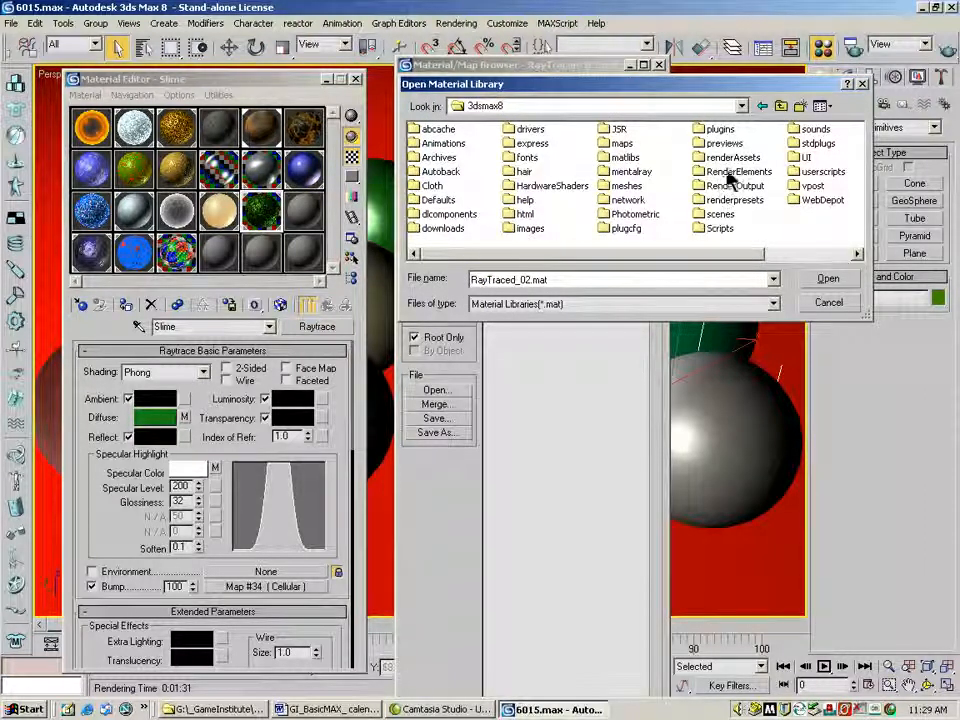
{"action": "double_click", "coordinate": [624, 157]}
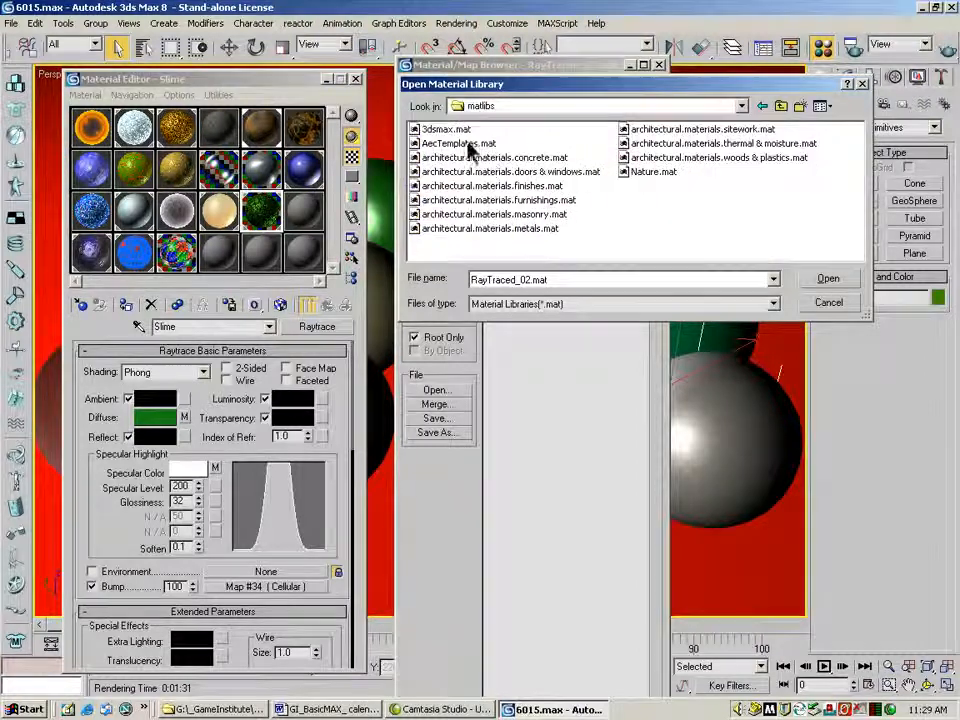
{"action": "left_click", "coordinate": [562, 168]}
{"action": "left_click", "coordinate": [828, 279]}
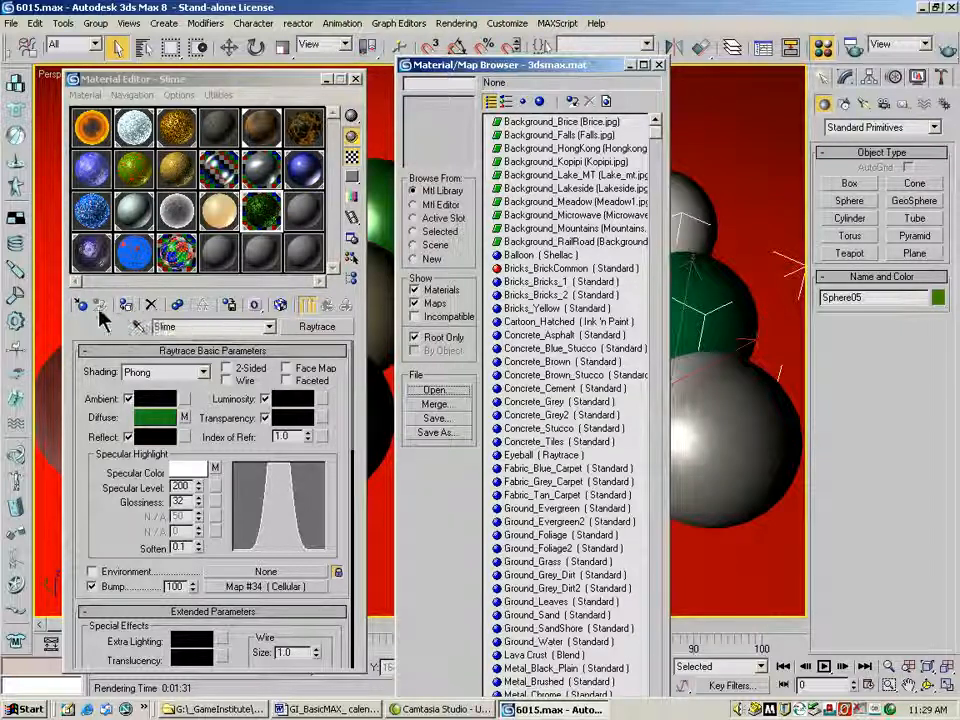
Put the Slime material into the open library under the name Slime2 and preview its library entry.
{"action": "left_click", "coordinate": [231, 308]}
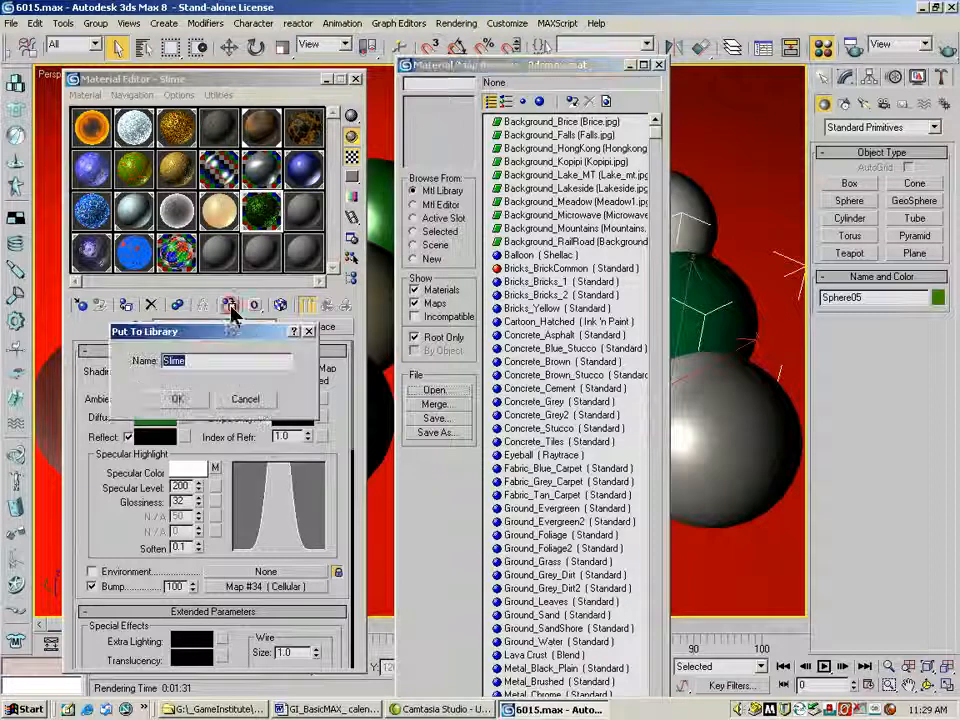
{"action": "left_click", "coordinate": [231, 365]}
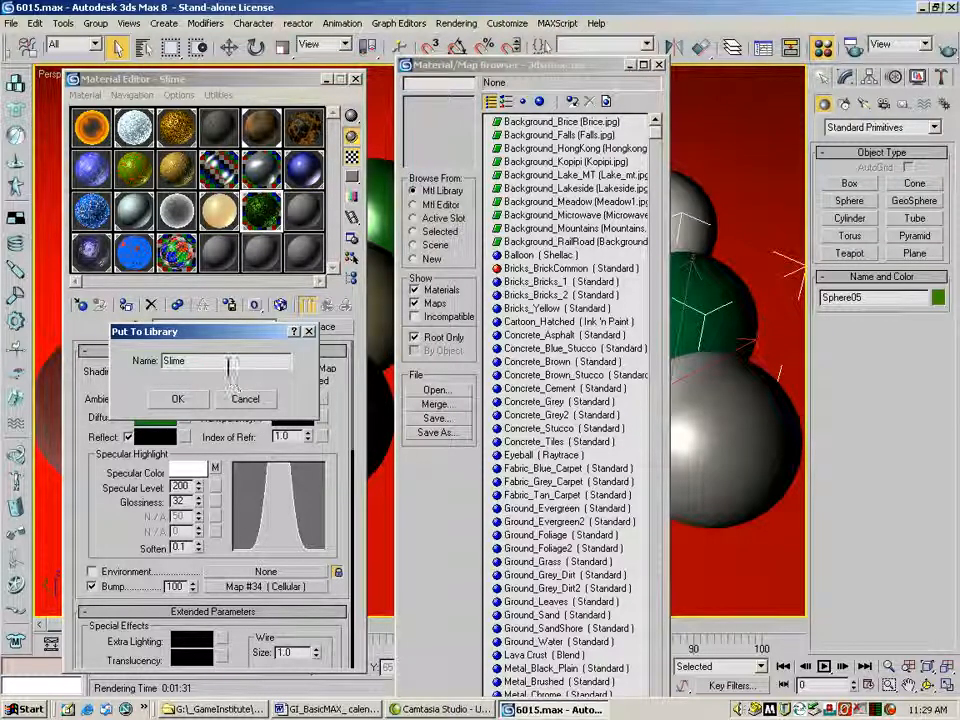
{"action": "type", "text": "2"}
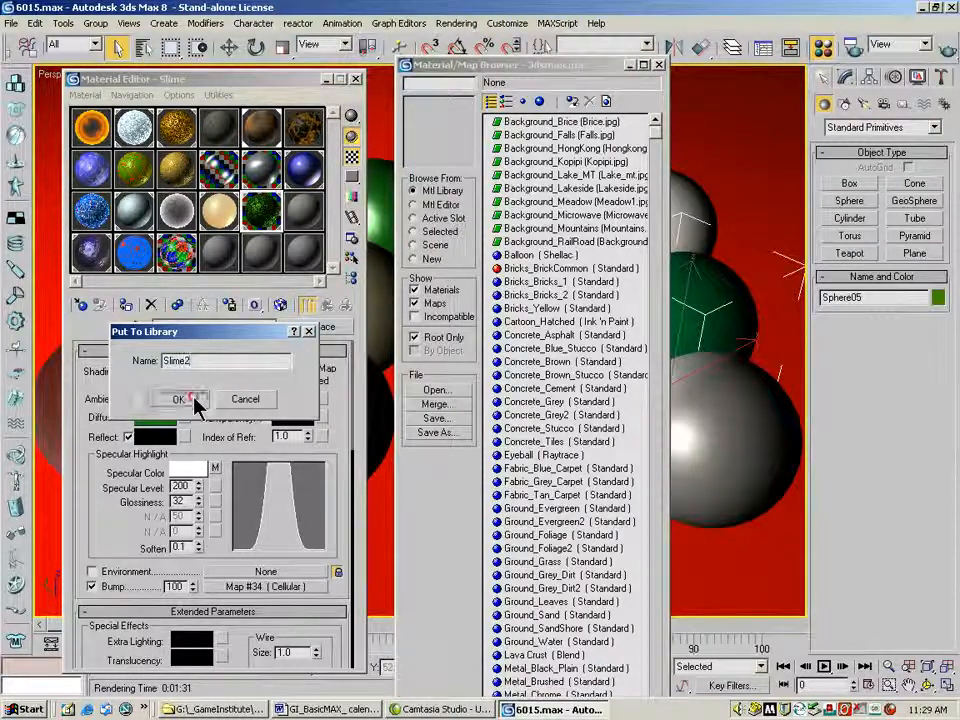
{"action": "left_click", "coordinate": [193, 398]}
{"action": "left_click_drag", "start_coordinate": [655, 132], "coordinate": [655, 529]}
{"action": "left_click", "coordinate": [528, 492]}
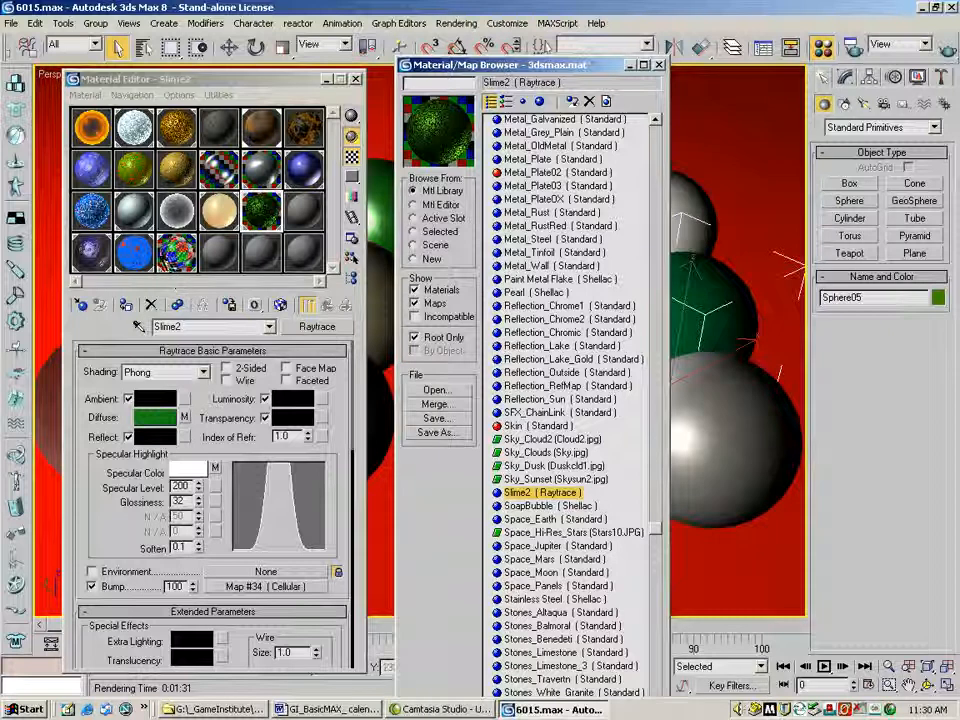
Put the blue and red Splat sample into the library as "Blue and red", preview its entry, and close the Material/Map Browser.
{"action": "left_click", "coordinate": [100, 200]}
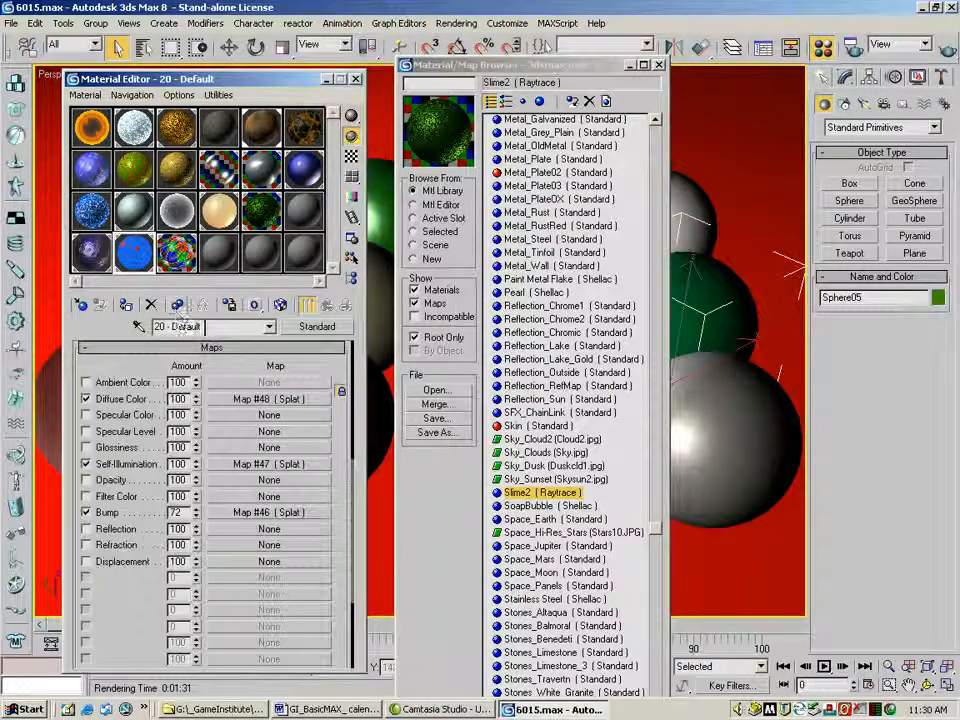
{"action": "left_click", "coordinate": [229, 308]}
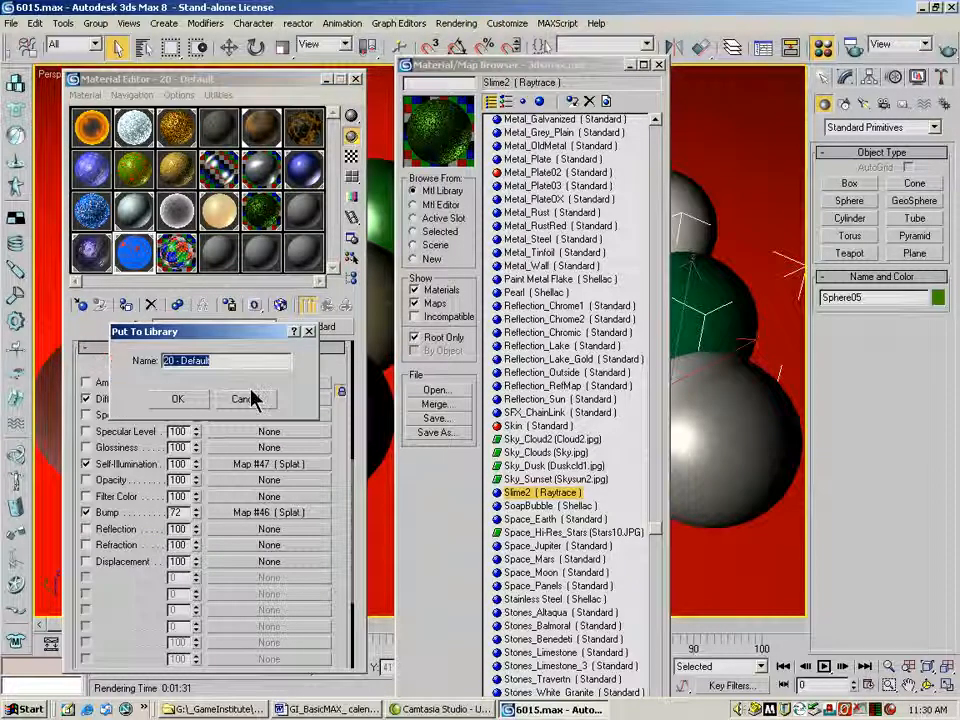
{"action": "type", "text": "Blue and red"}
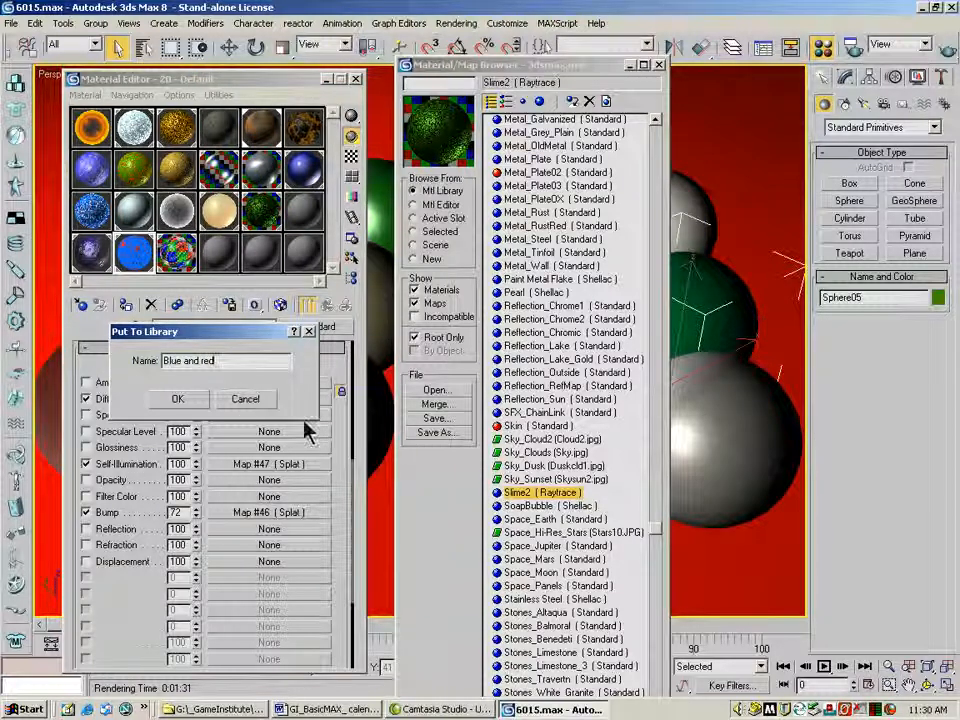
{"action": "left_click", "coordinate": [180, 398]}
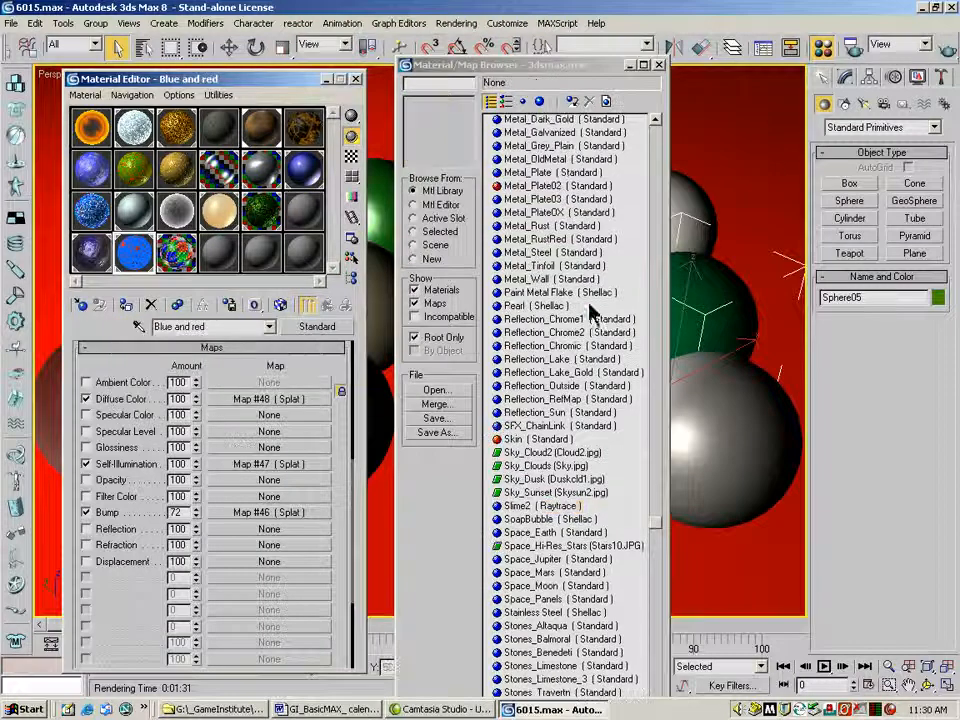
{"action": "left_click_drag", "start_coordinate": [658, 534], "coordinate": [656, 125]}
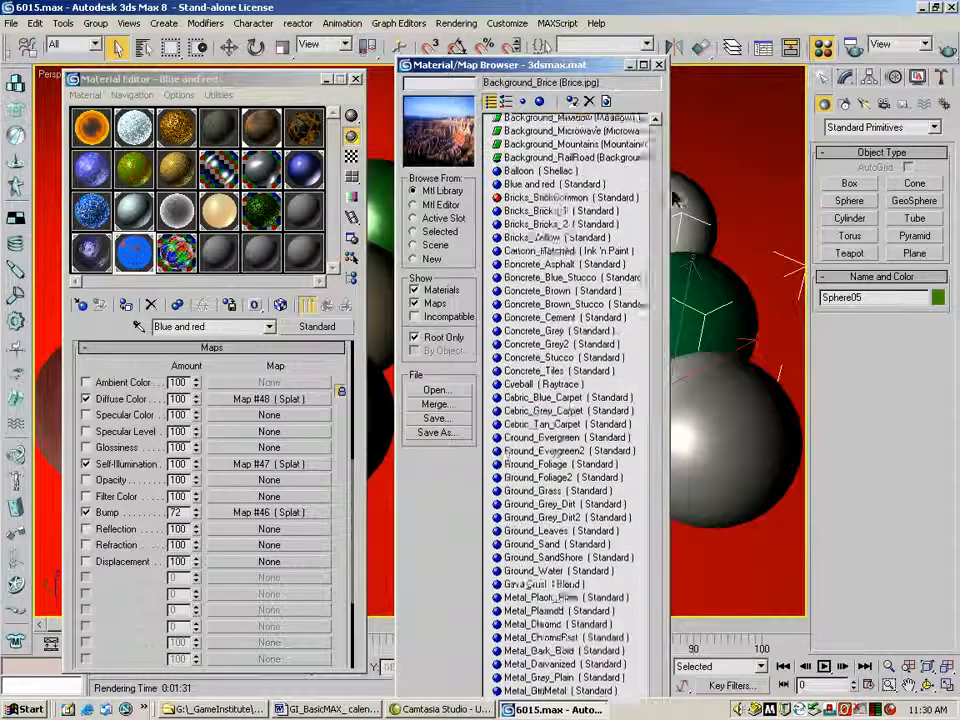
{"action": "left_click", "coordinate": [579, 256]}
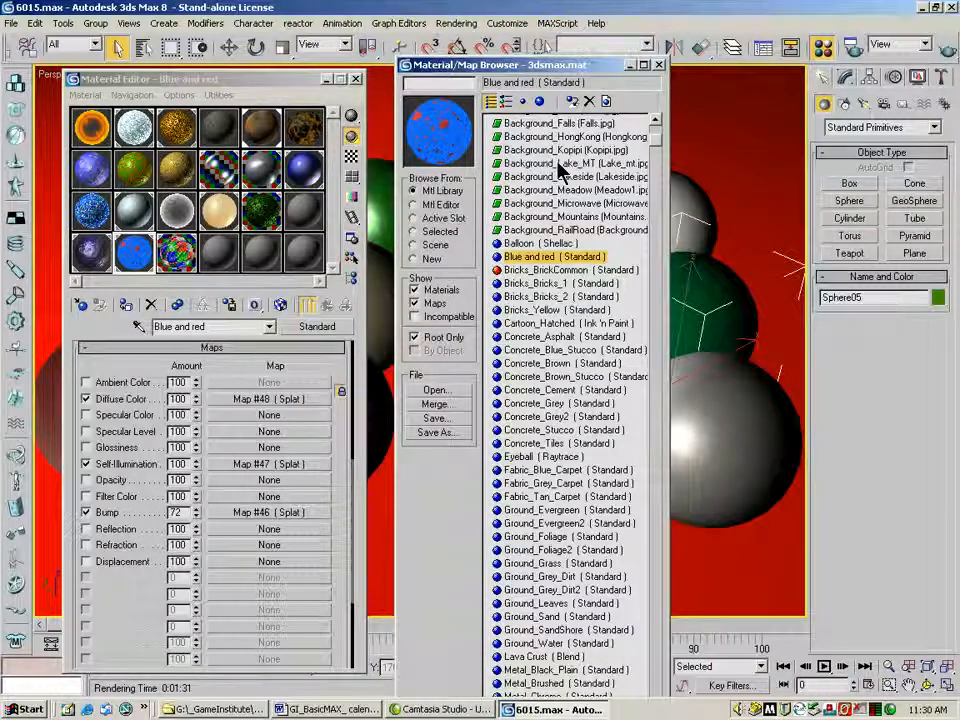
{"action": "mouse_move", "coordinate": [657, 148]}
{"action": "left_mouse_down"}
{"action": "mouse_move", "coordinate": [649, 536]}
{"action": "mouse_move", "coordinate": [656, 144]}
{"action": "mouse_move", "coordinate": [658, 364]}
{"action": "mouse_move", "coordinate": [637, 540]}
{"action": "mouse_move", "coordinate": [656, 130]}
{"action": "left_mouse_up"}
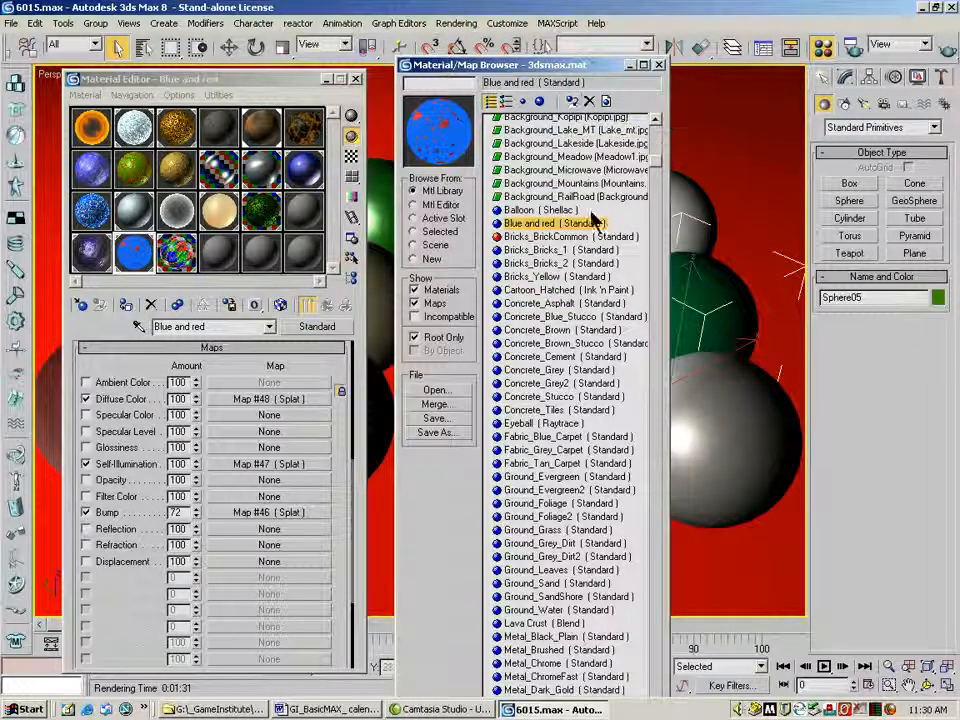
{"action": "left_click", "coordinate": [657, 64]}
Browse the materials used in the scene and save them as a new material library named MyLibrary in the matlibs folder.
{"action": "left_click_drag", "start_coordinate": [233, 77], "coordinate": [167, 72]}
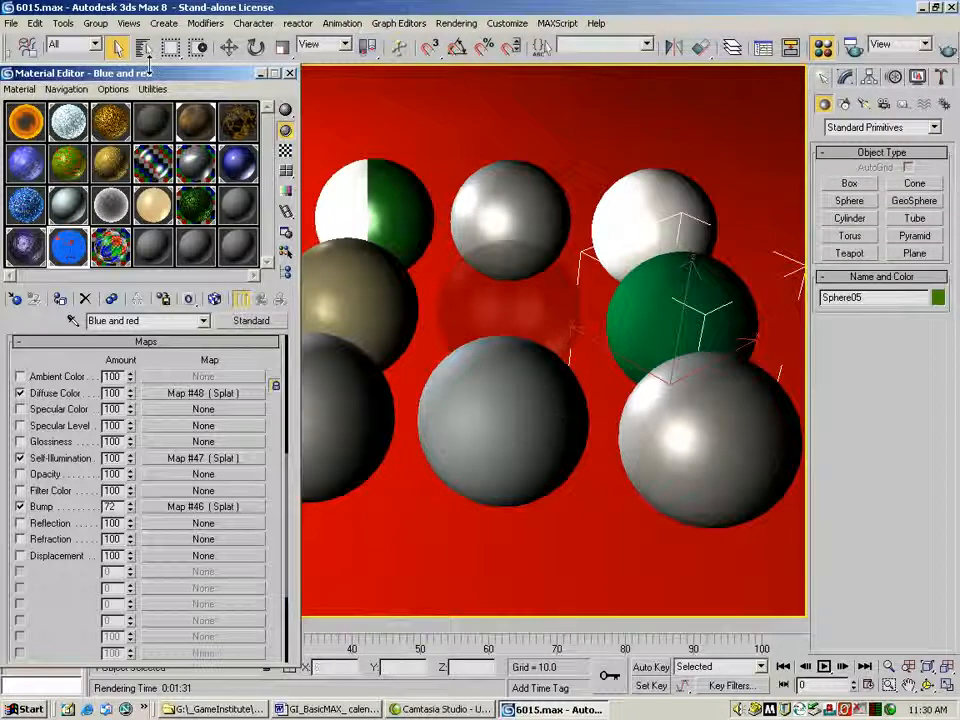
{"action": "left_click_drag", "start_coordinate": [150, 73], "coordinate": [203, 83]}
{"action": "left_click", "coordinate": [67, 309]}
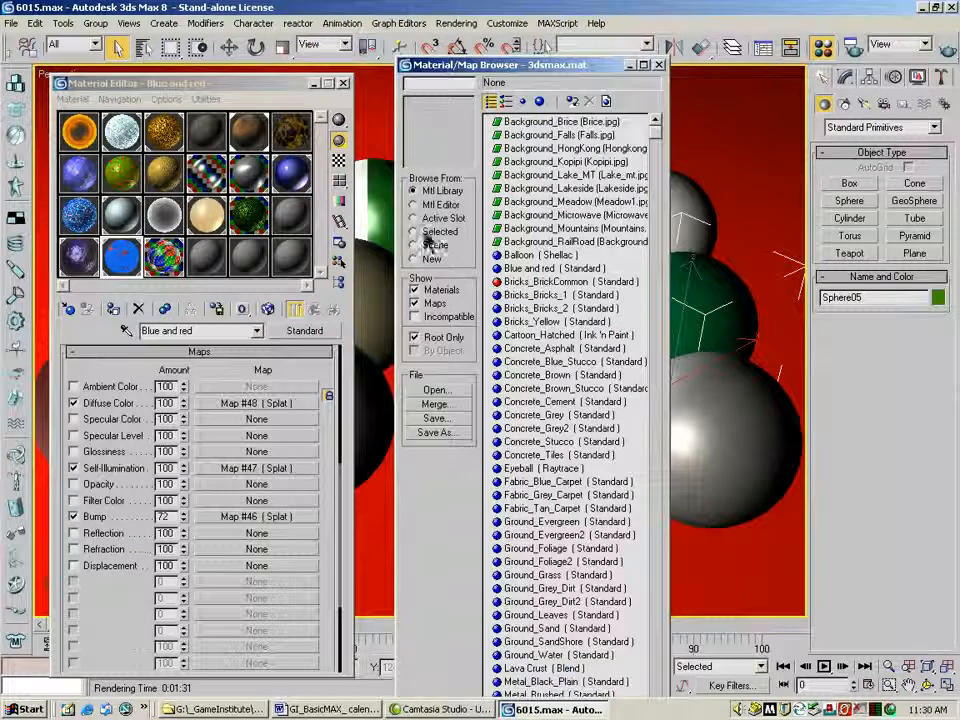
{"action": "left_click", "coordinate": [427, 245]}
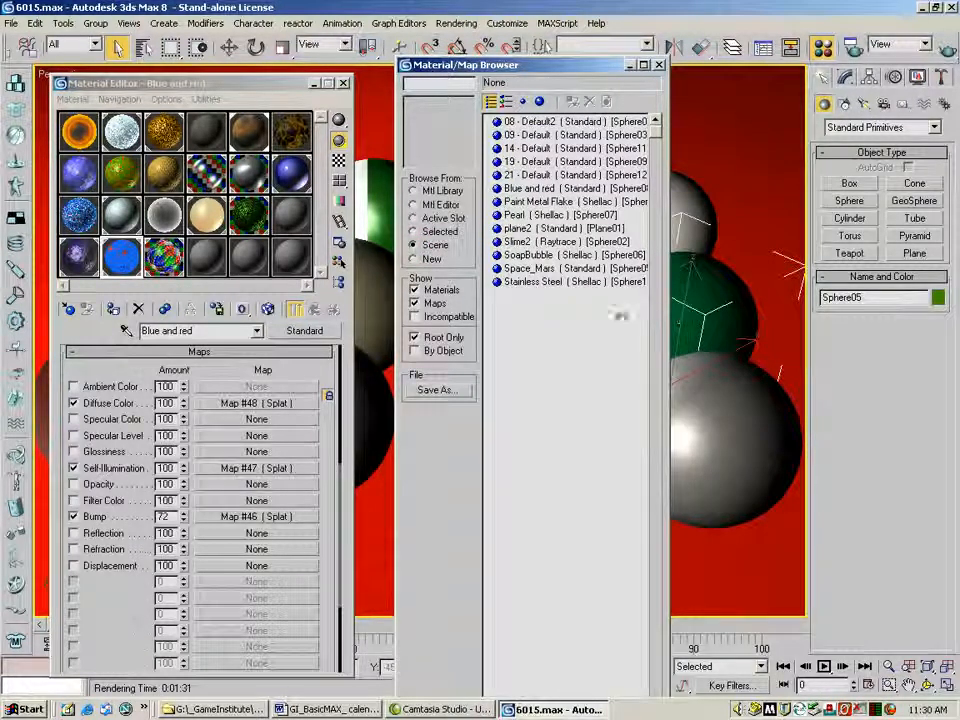
{"action": "left_click", "coordinate": [438, 392]}
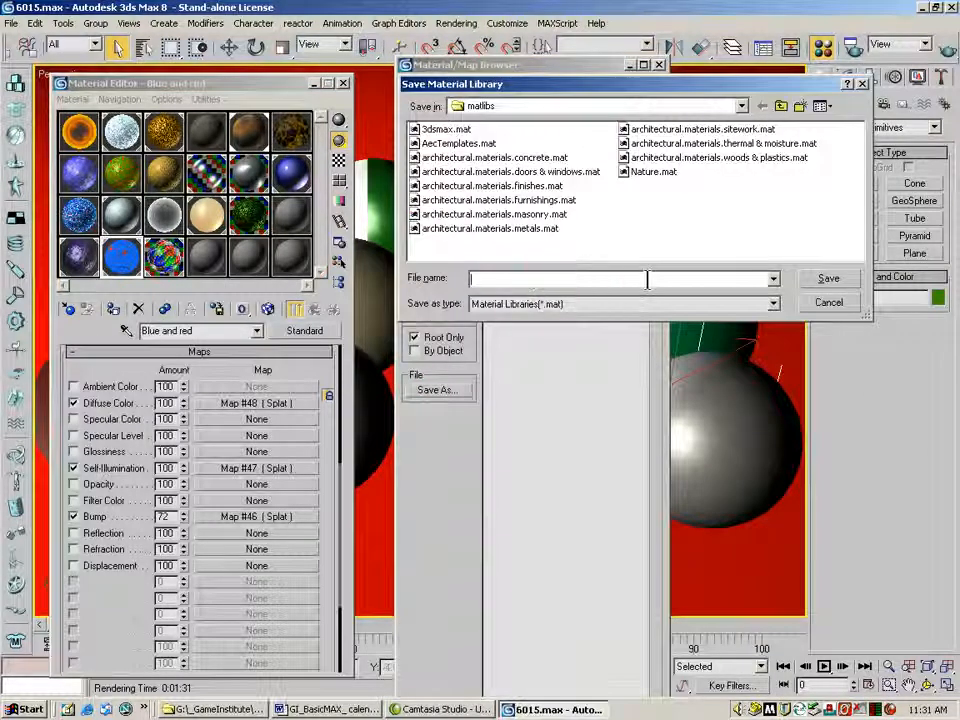
{"action": "type", "text": "MyLibrary"}
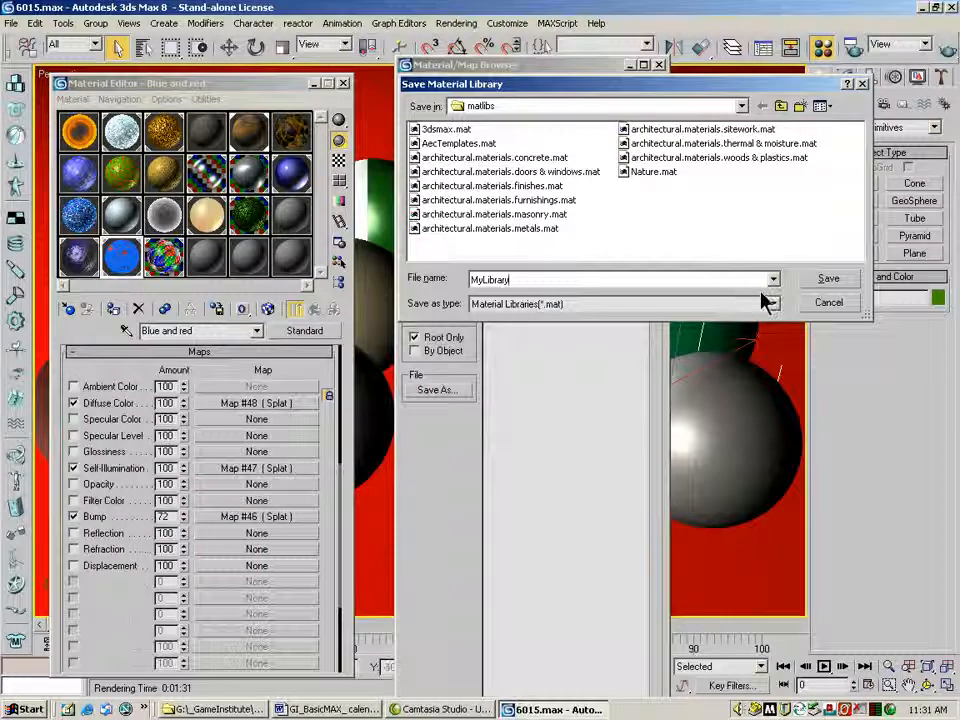
{"action": "left_click", "coordinate": [841, 280]}
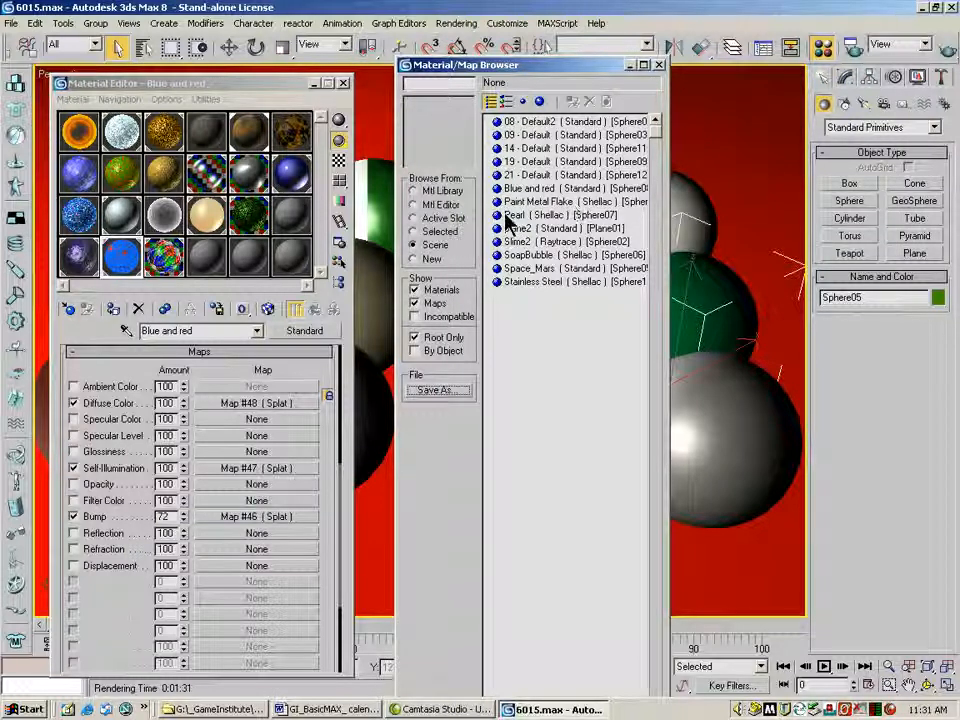
Locate MyLibrary.mat among the material library files without opening it, and close the Material/Map Browser.
{"action": "left_click", "coordinate": [446, 192]}
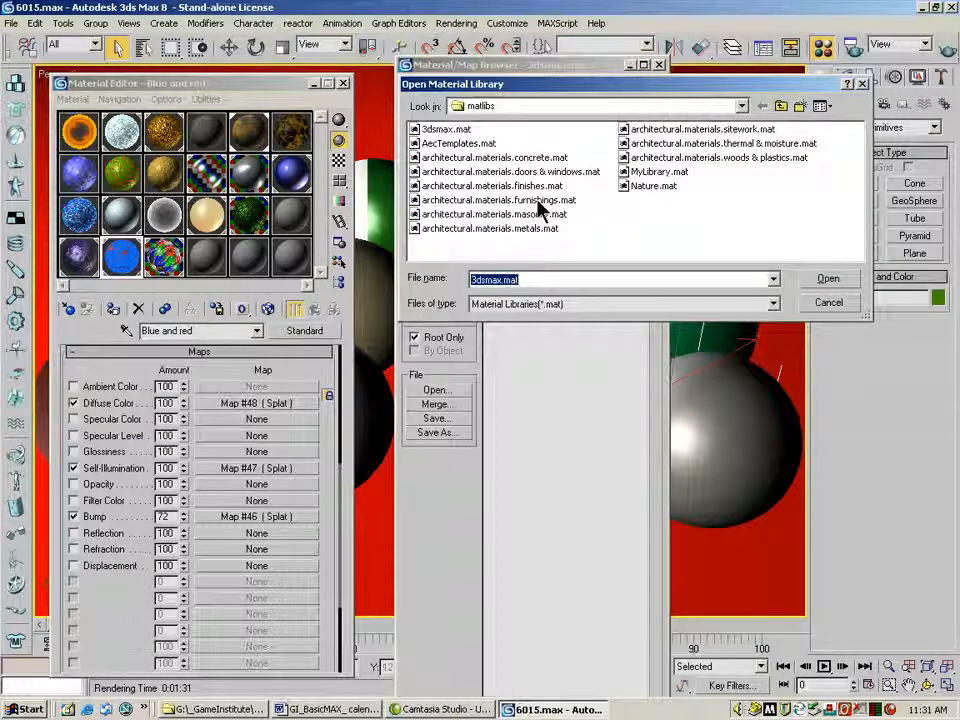
{"action": "left_click", "coordinate": [656, 172]}
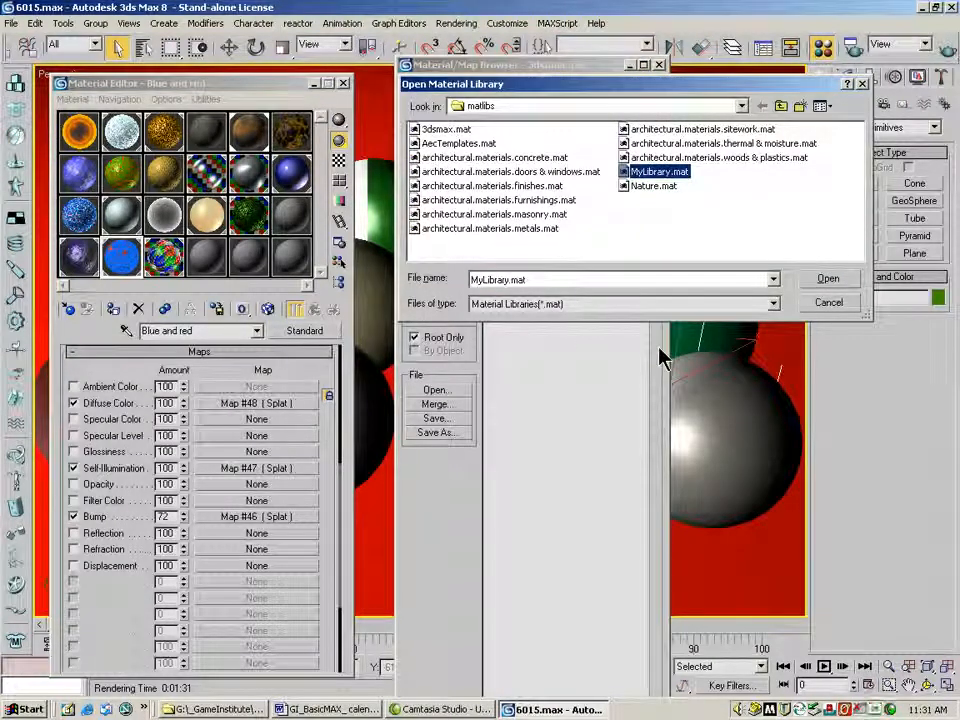
{"action": "left_click", "coordinate": [828, 303]}
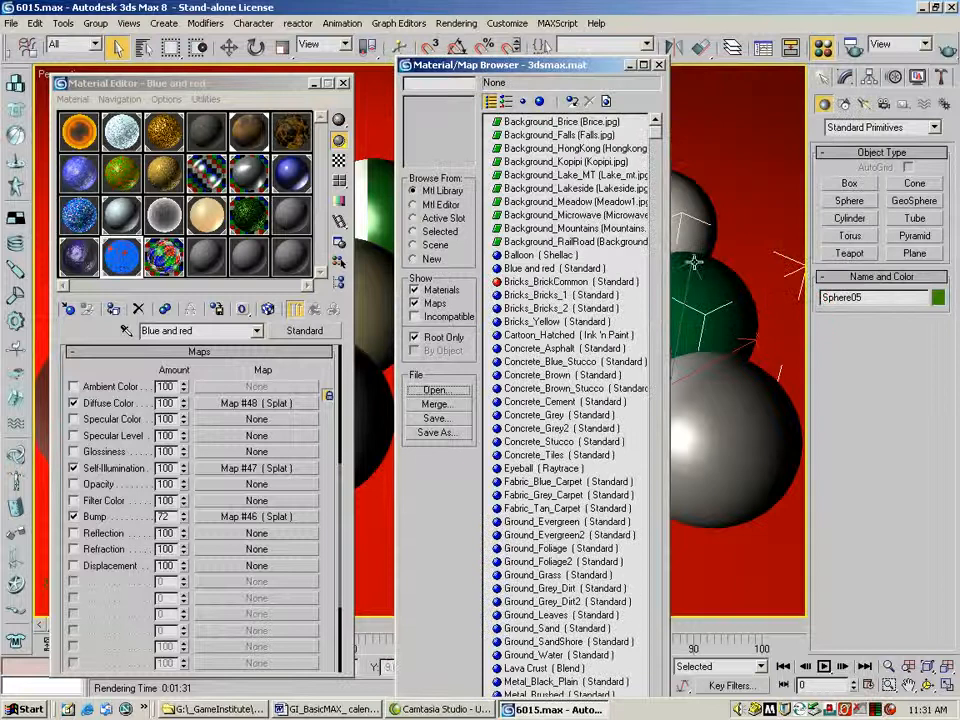
{"action": "left_click", "coordinate": [659, 66]}
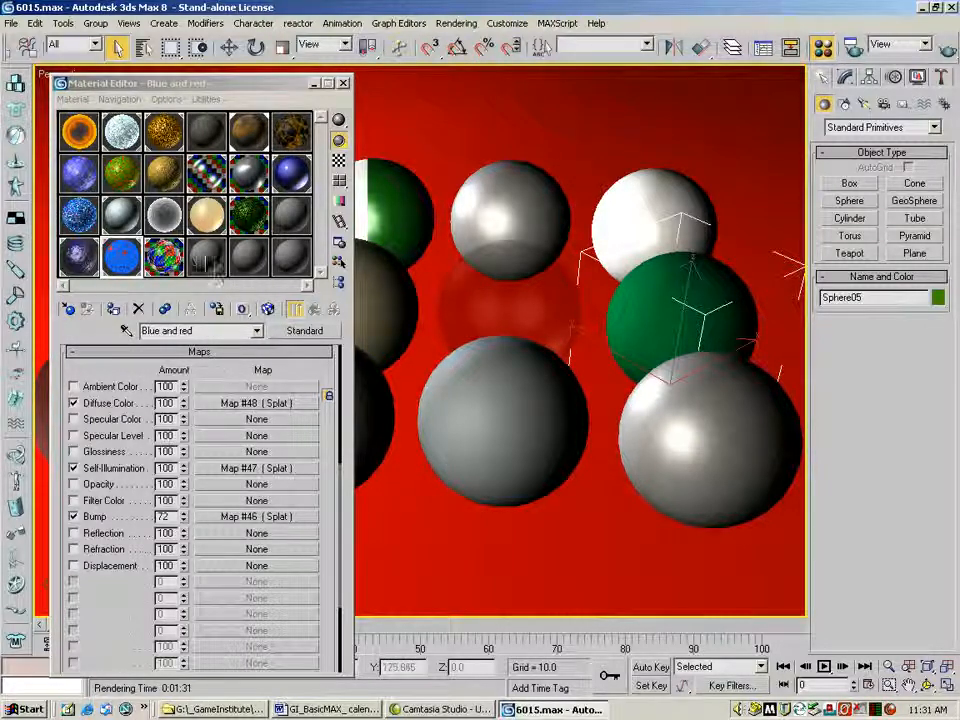
Review the Concrete_Grey2 material's maps, assign it to the third sphere in the back row, and close the Material Editor.
{"action": "left_click", "coordinate": [206, 132]}
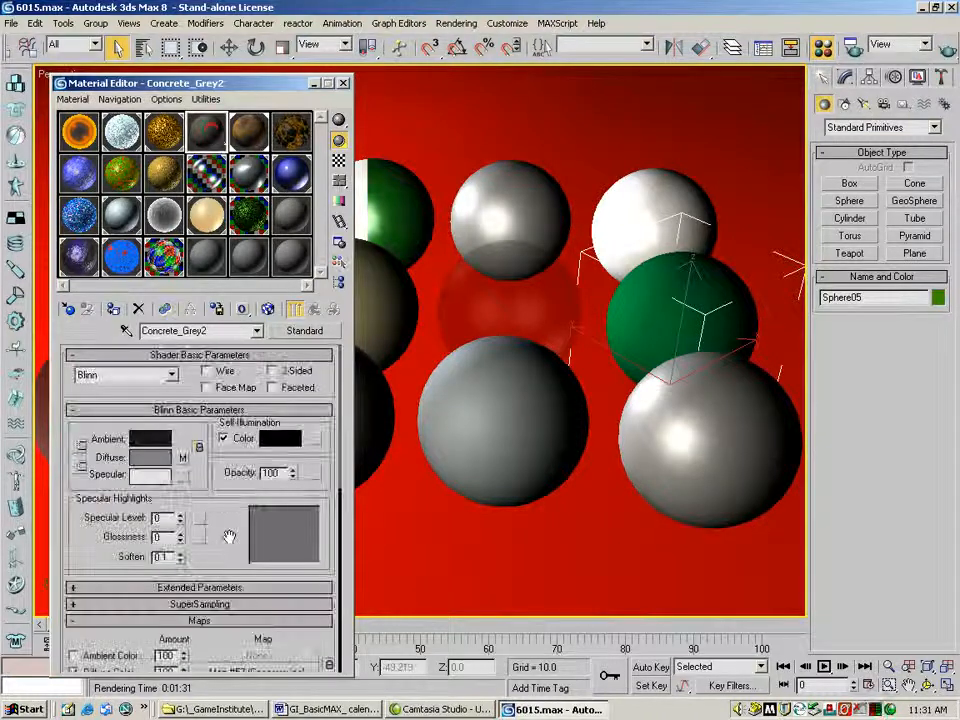
{"action": "left_click_drag", "start_coordinate": [214, 553], "coordinate": [240, 394]}
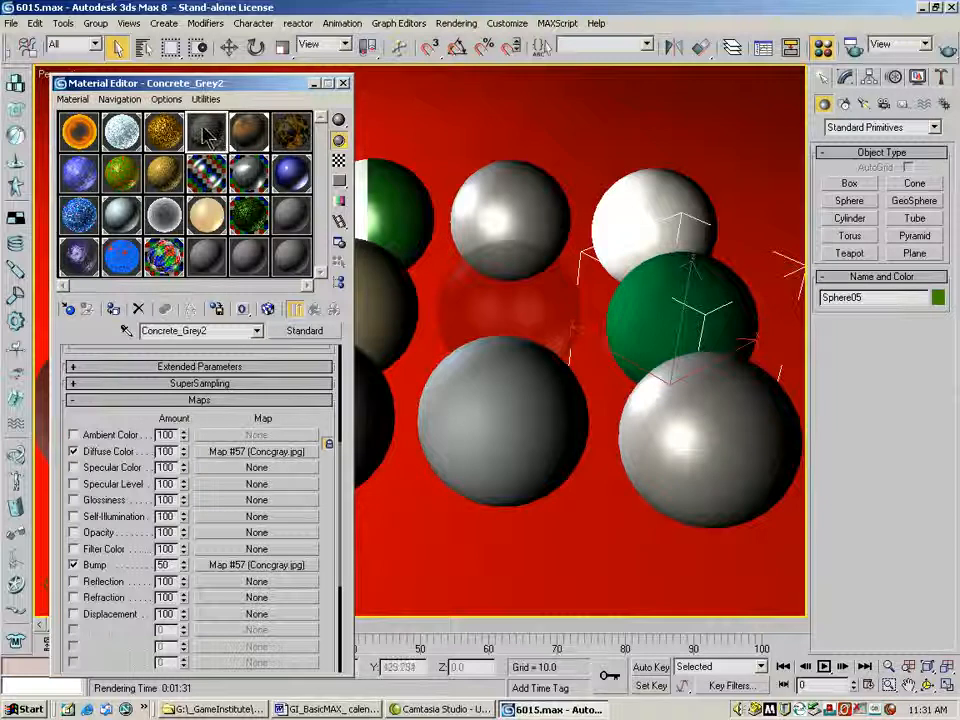
{"action": "left_click_drag", "start_coordinate": [206, 135], "coordinate": [490, 185]}
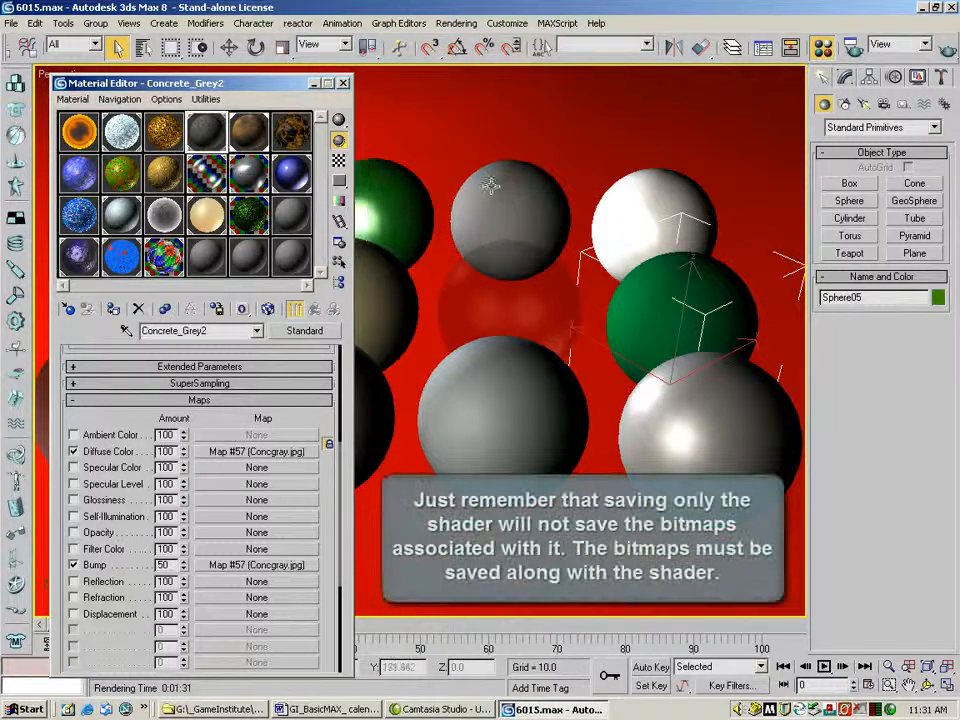
{"action": "left_click", "coordinate": [343, 83]}
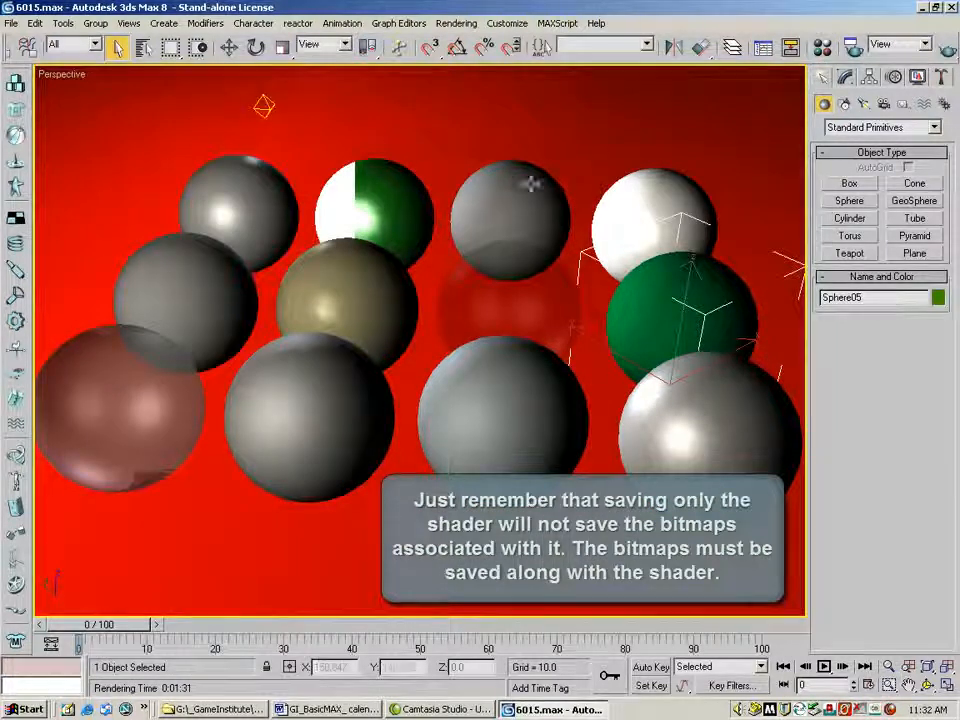
Load the Resource Collector from the additional utilities to show its output path and resource options.
{"action": "left_click", "coordinate": [940, 77]}
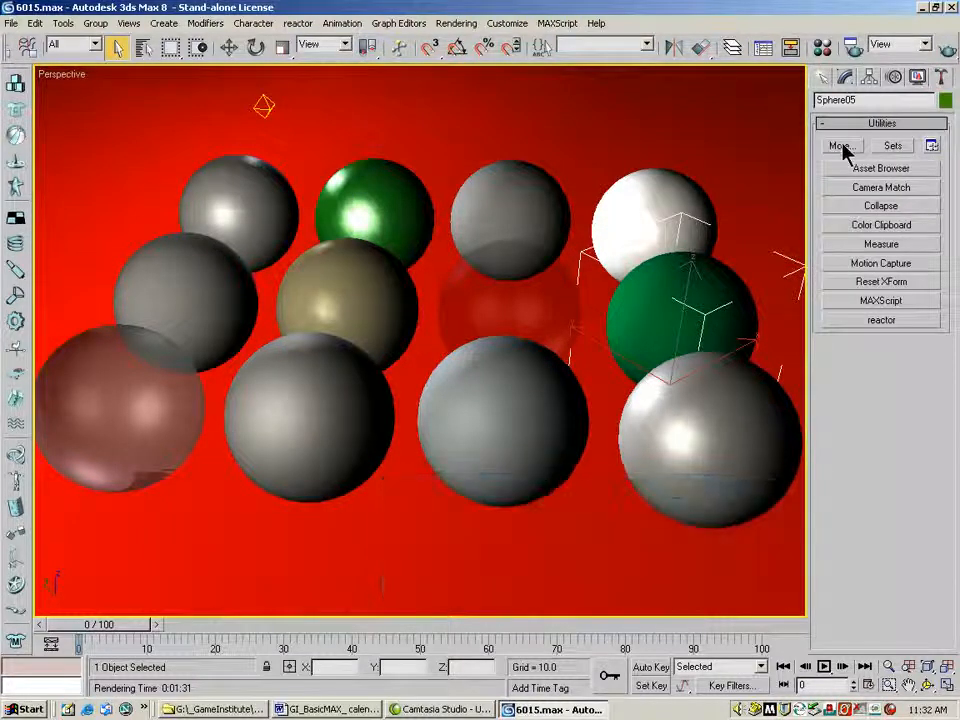
{"action": "left_click", "coordinate": [840, 146]}
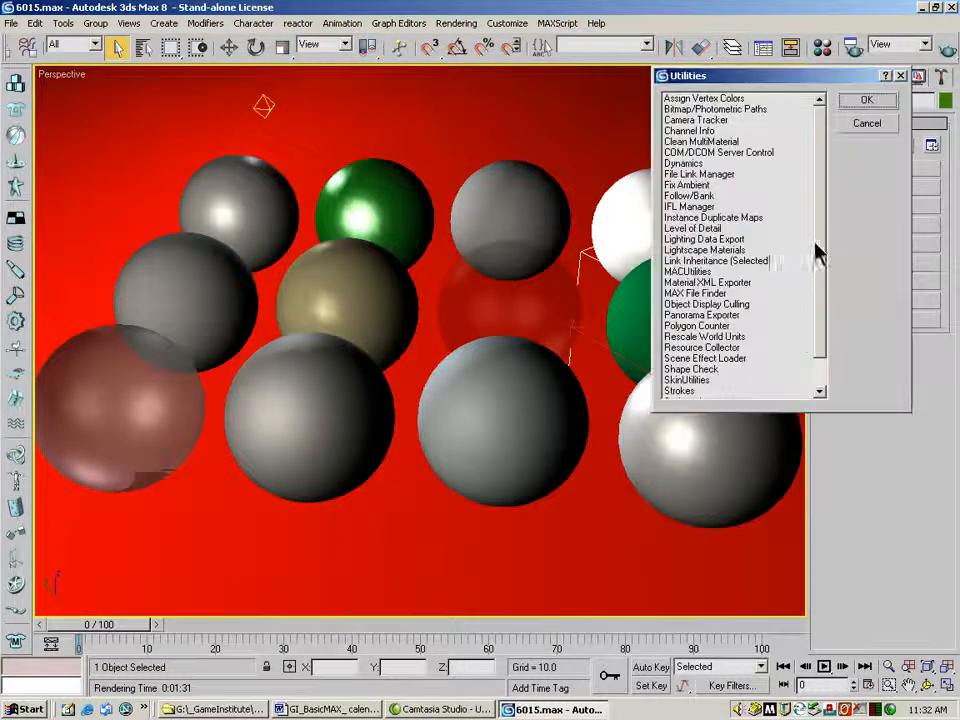
{"action": "scroll", "coordinate": [780, 300], "scroll_direction": "down", "scroll_amount": 1}
{"action": "double_click", "coordinate": [702, 315]}
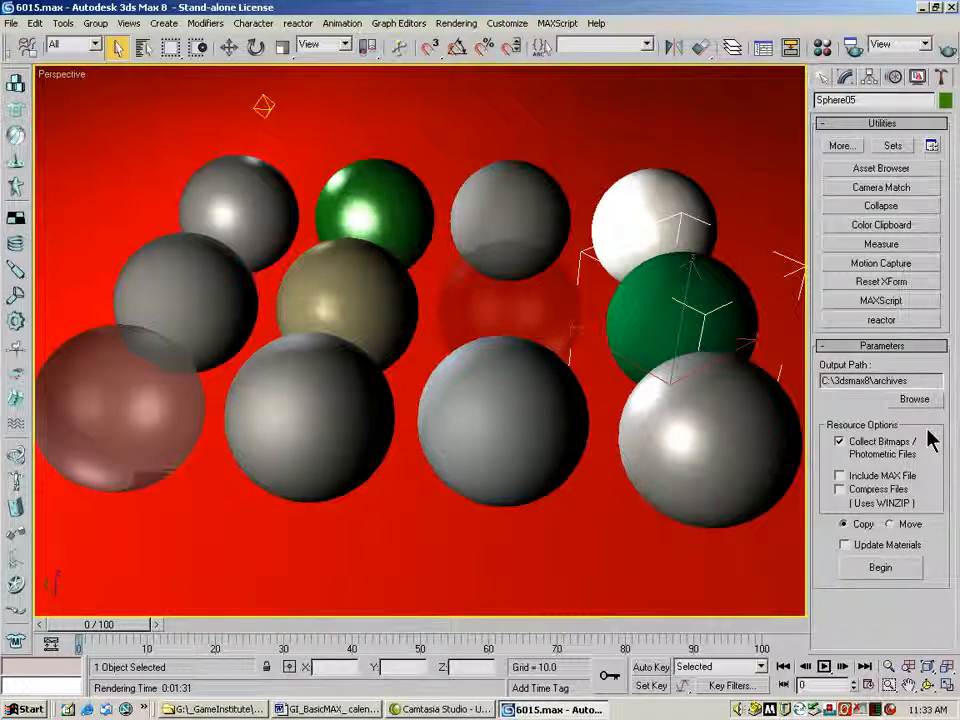
{"action": "left_click", "coordinate": [12, 25]}
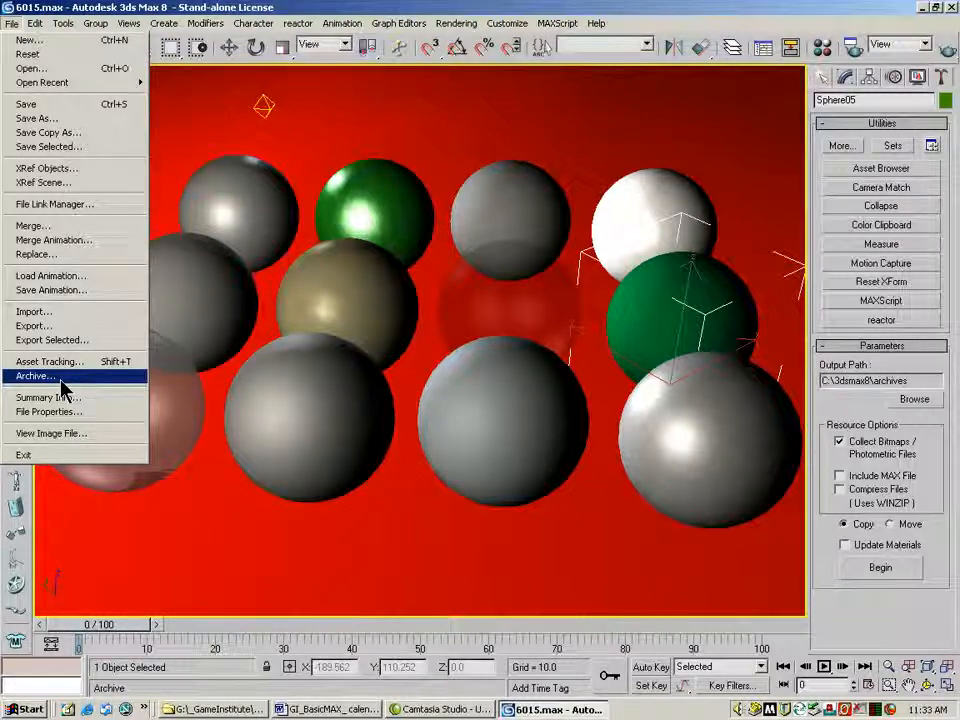
{"action": "left_click", "coordinate": [18, 9]}
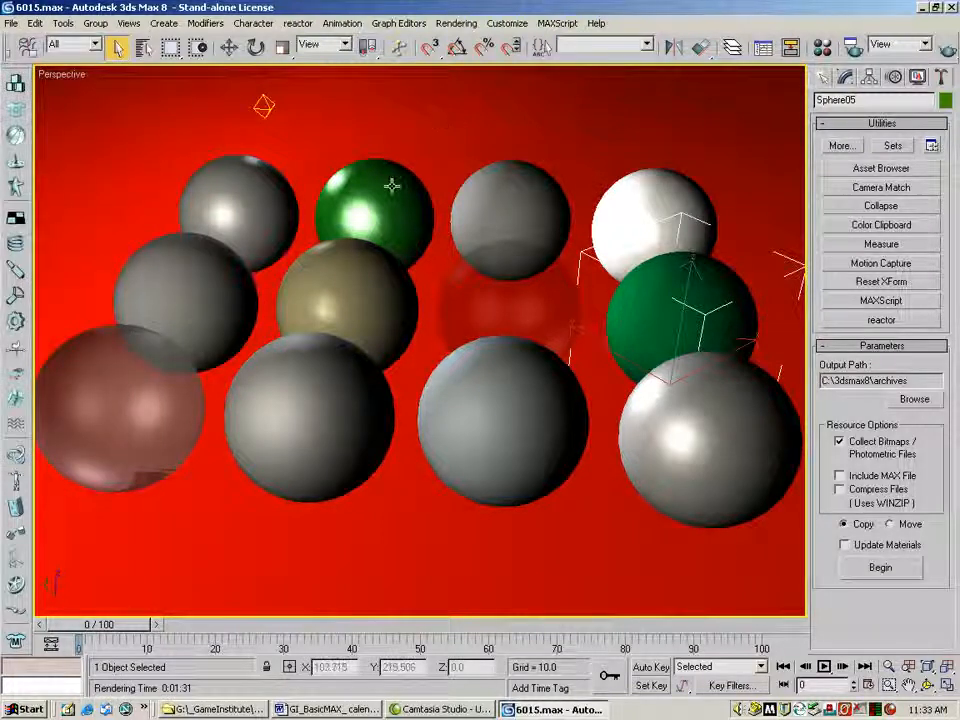